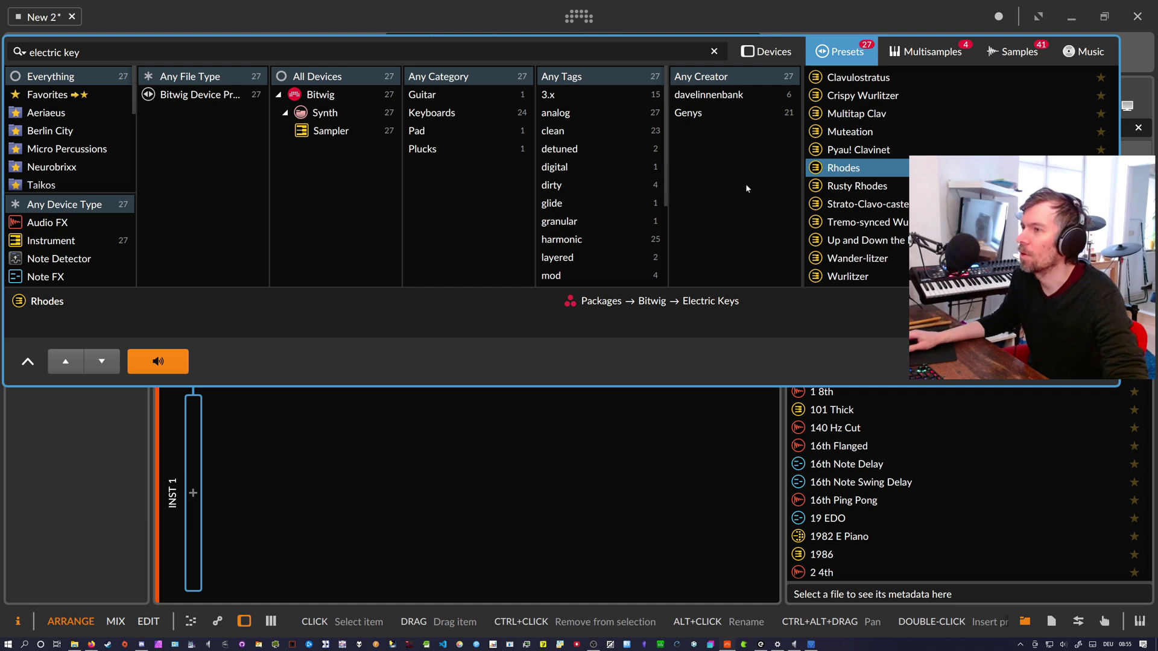
- Load the Rhodes preset onto the instrument track and collapse the Sampler device
key("Return")
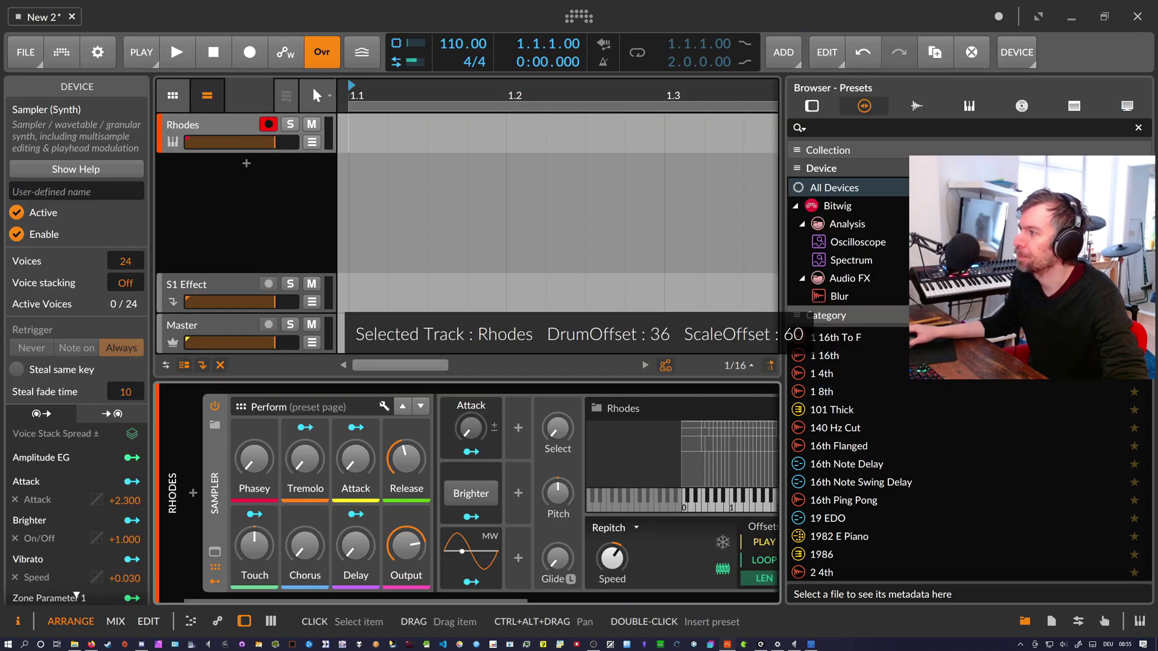
left_click(244, 129)
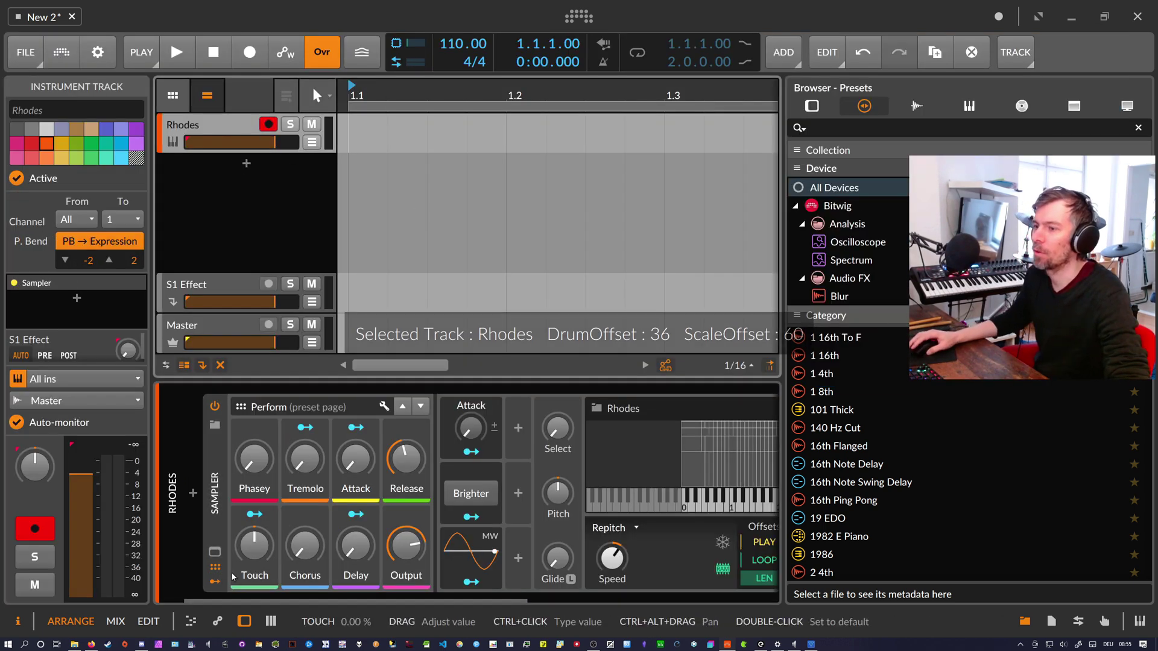
double_click(219, 535)
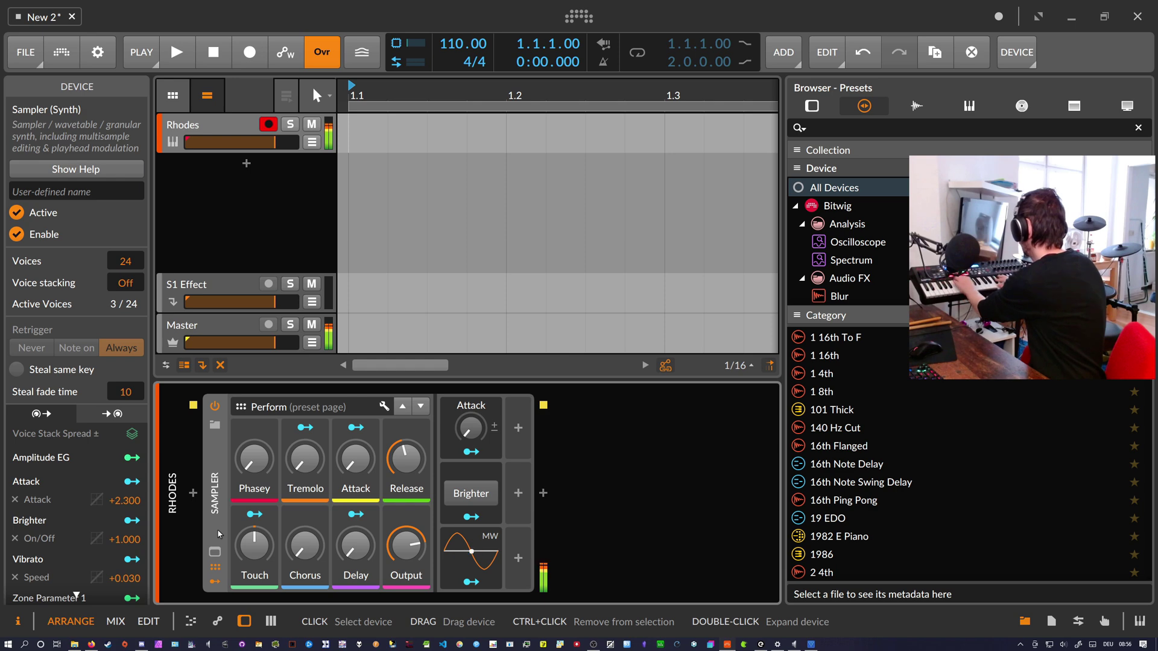
- Raise the Sampler's Release to about 4.03 s and hide the inspector
left_click_drag(410, 468, 410, 413)
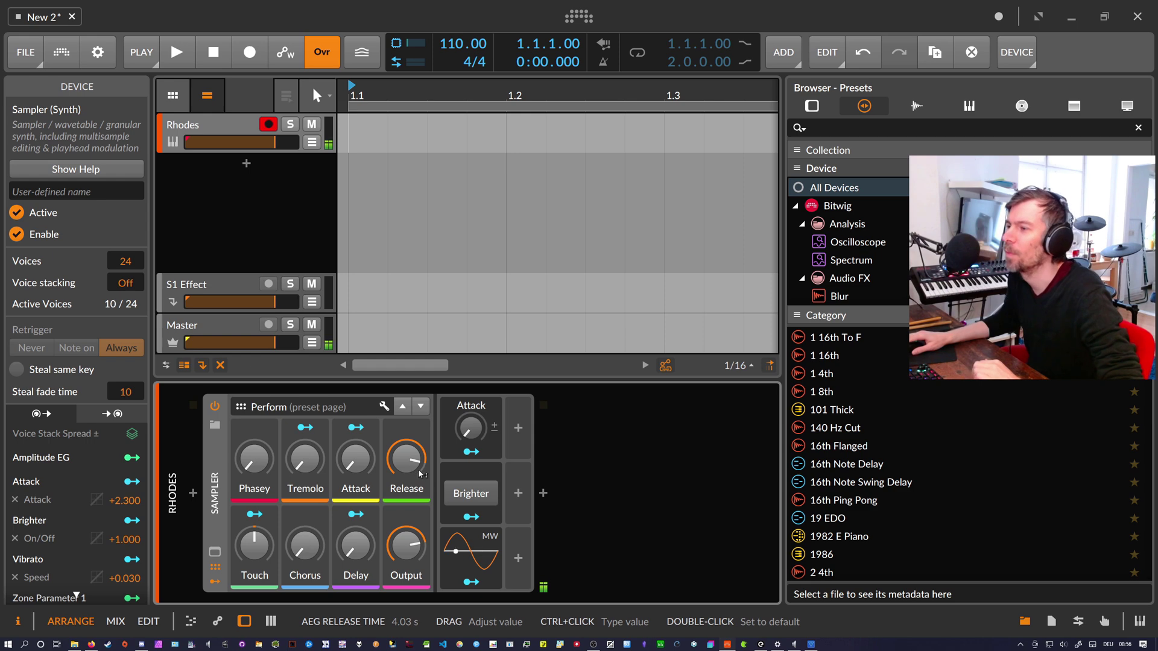
left_click(17, 620)
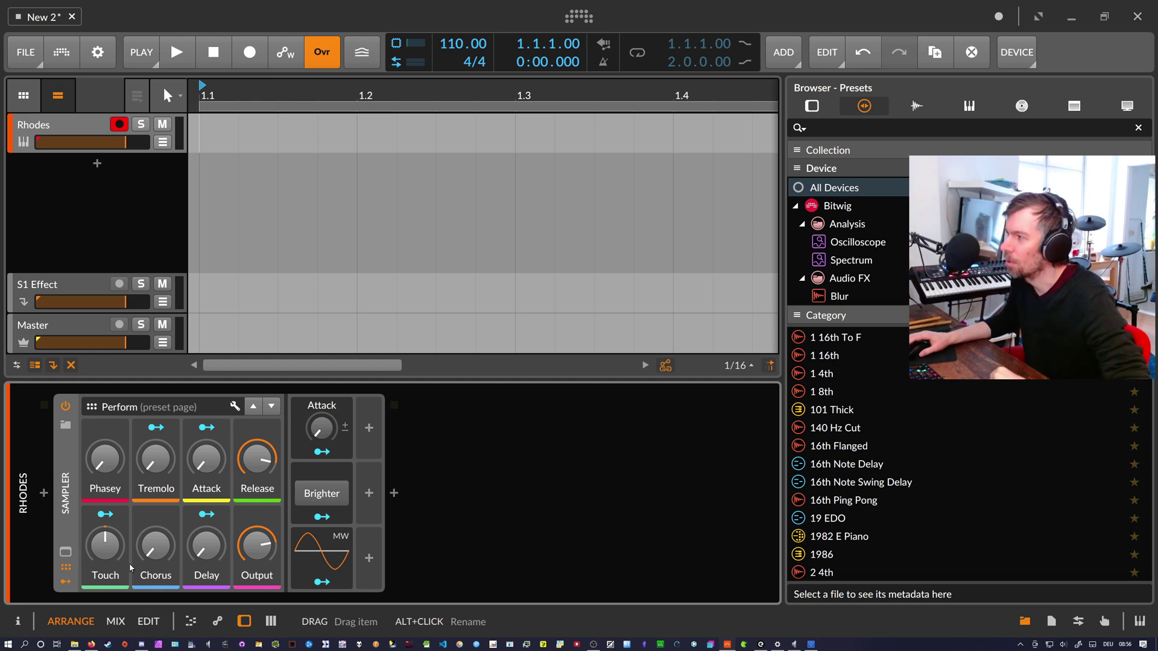
- Widen the browser and search the presets for "pianodelays"
left_click_drag(783, 274, 590, 274)
left_click(641, 109)
left_click(710, 109)
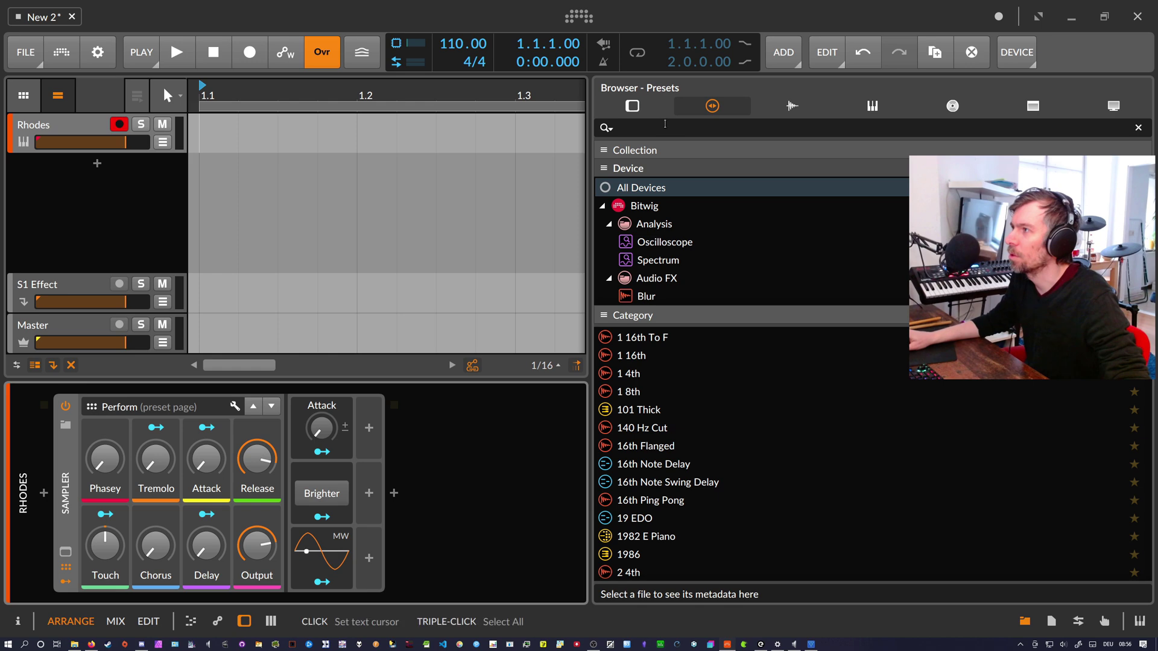
left_click(680, 131)
type("p")
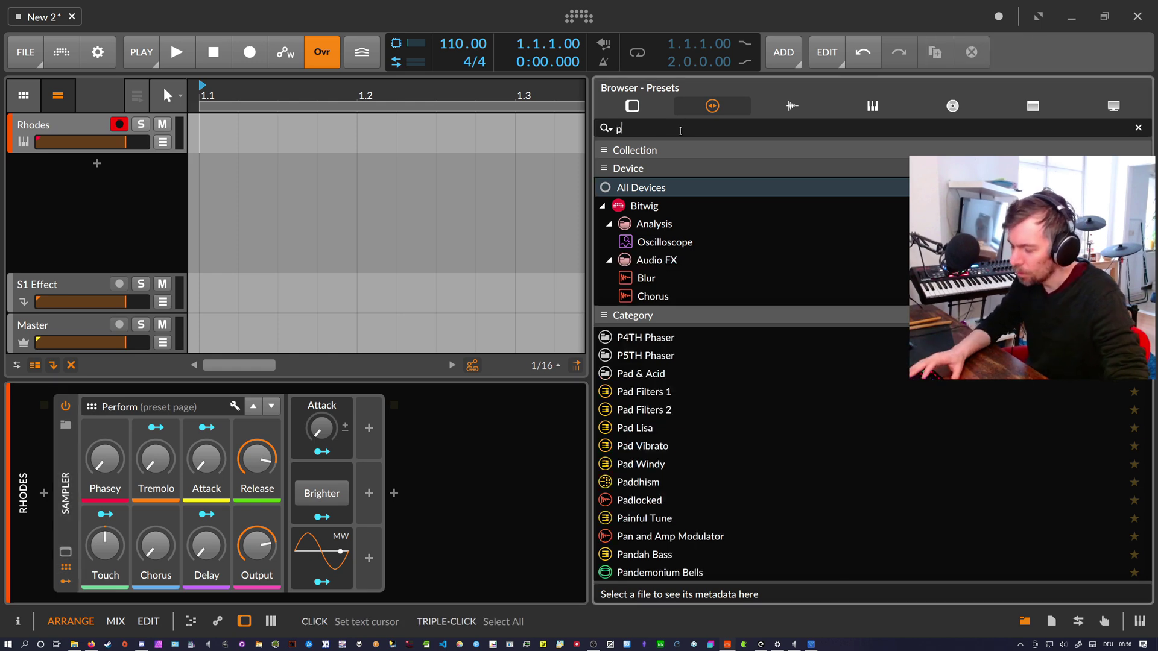
type("ianodelays")
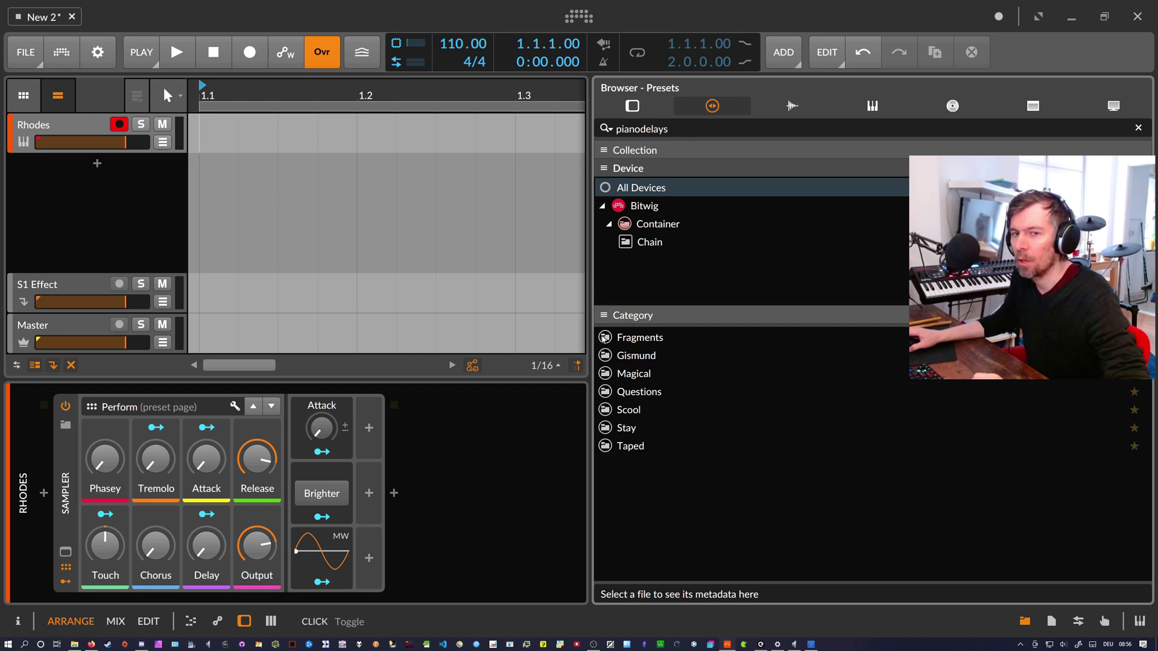
- Examine the descriptions of the listed presets one by one, from Fragments to Taped
left_click(649, 344)
left_click(646, 360)
left_click(641, 376)
left_click(638, 395)
left_click(637, 412)
left_click(634, 429)
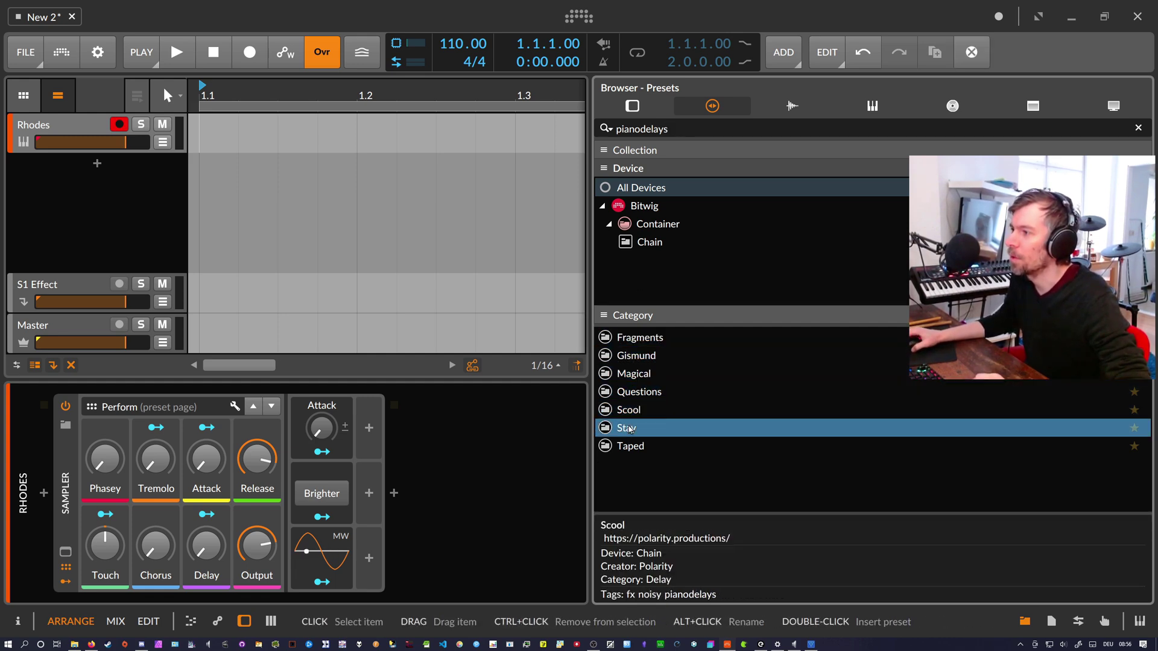
left_click(631, 447)
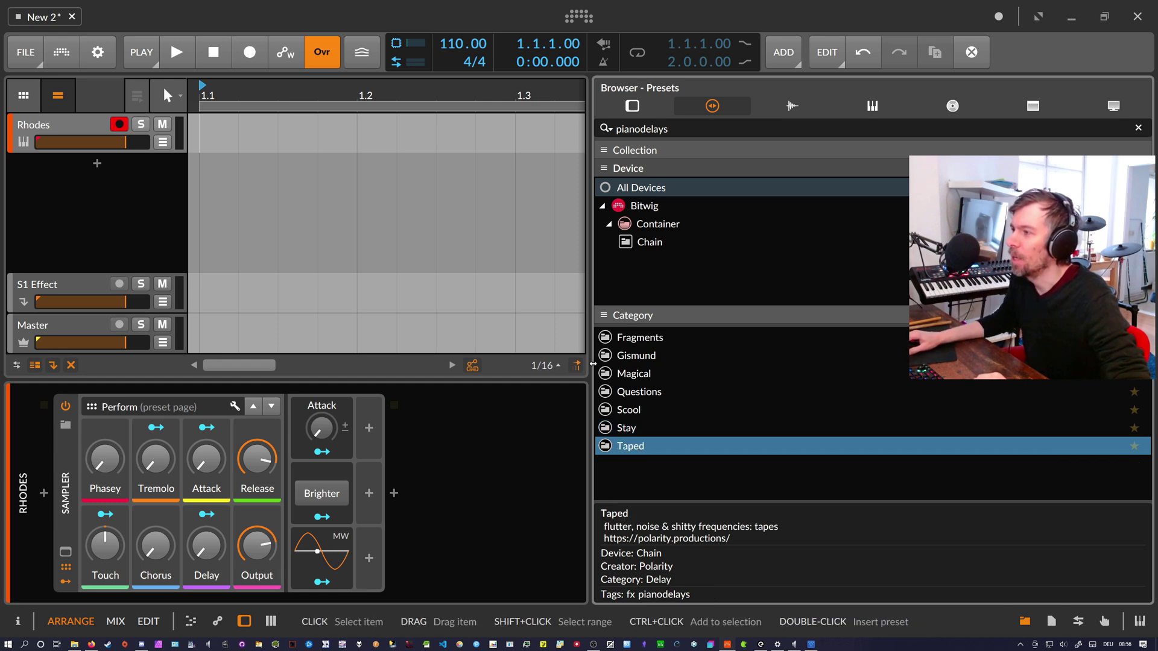
- Narrow the browser and insert the Fragments preset after the Sampler as a collapsed device
left_click_drag(594, 364, 630, 363)
left_click(663, 341)
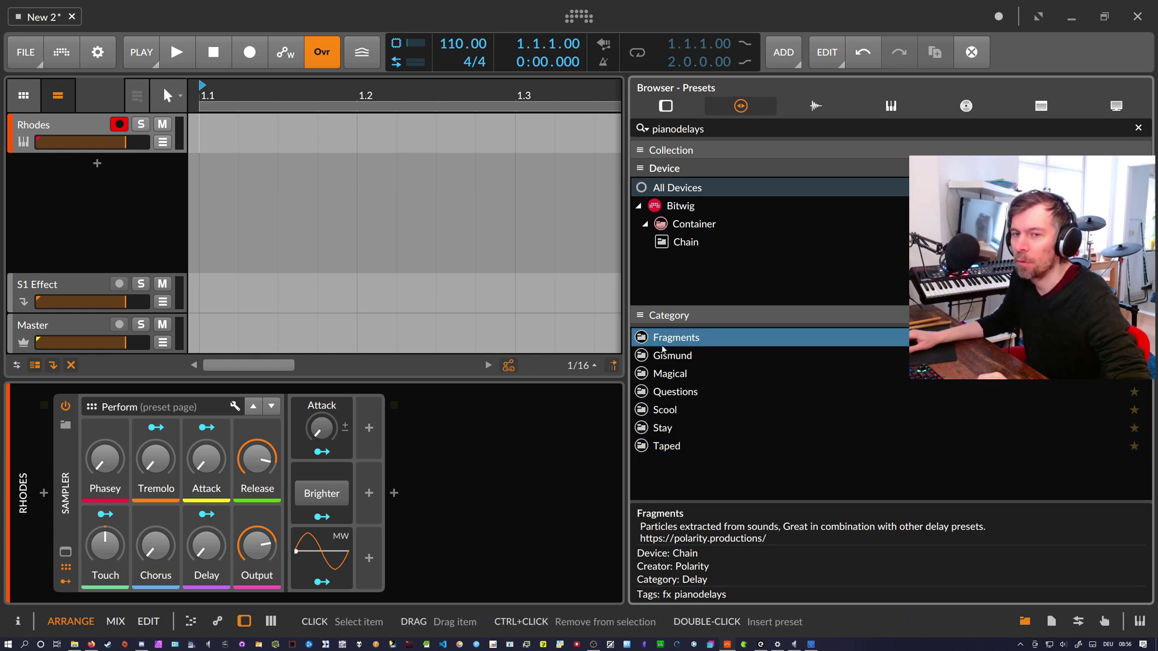
left_click_drag(628, 349, 736, 348)
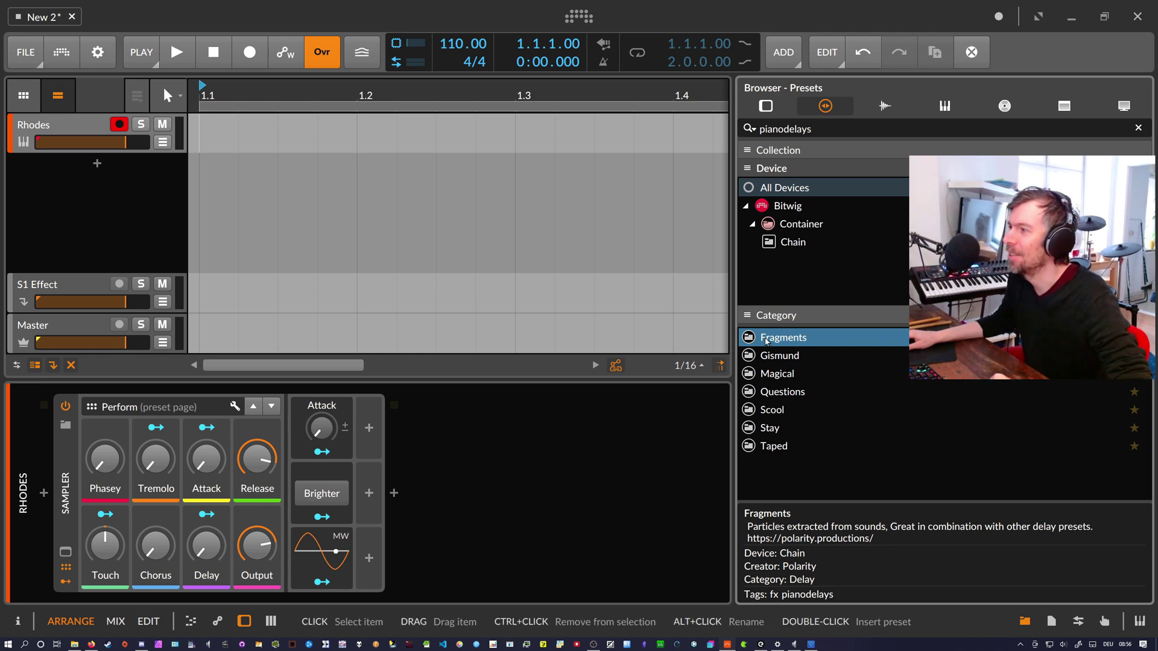
left_click(467, 469)
double_click(469, 473)
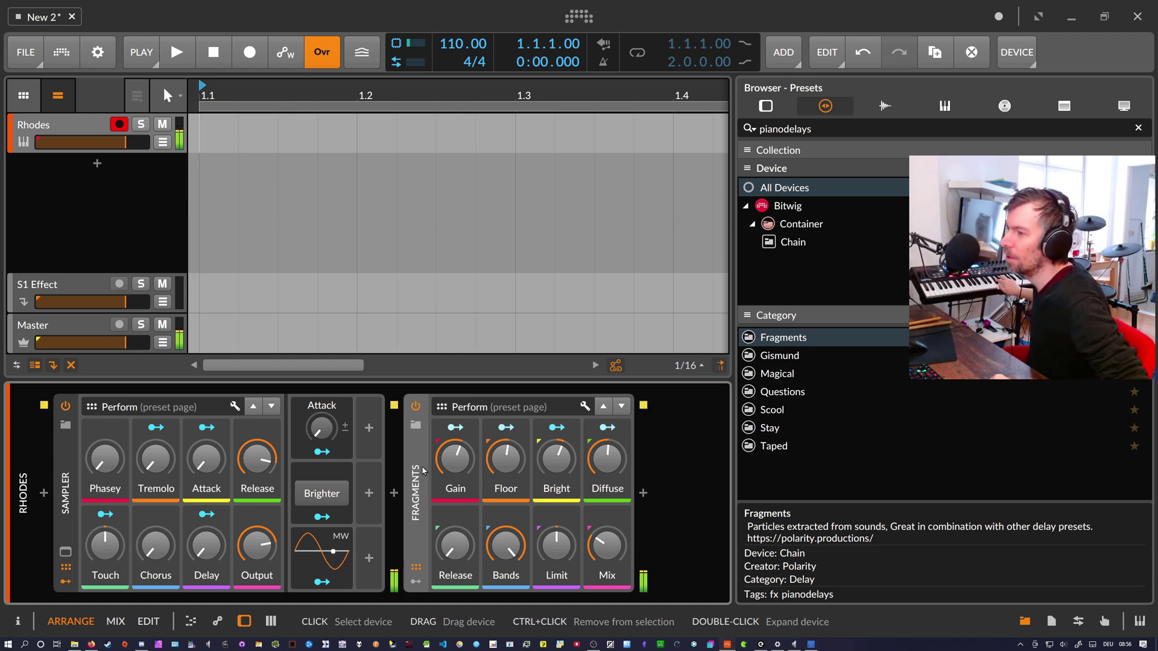
- Try Fragments' Mix at 49.8 % and 100 %, with its Diffuse first at maximum and finally at 0 %
left_click_drag(607, 546, 607, 531)
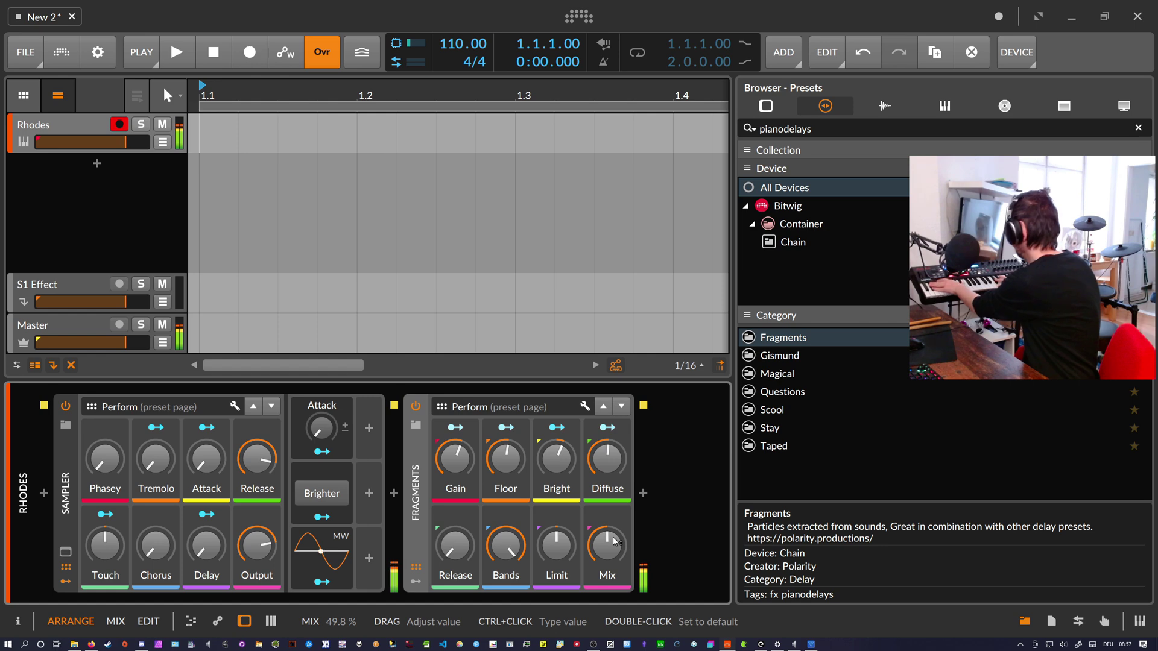
left_click_drag(607, 458, 607, 392)
left_click_drag(616, 559, 616, 498)
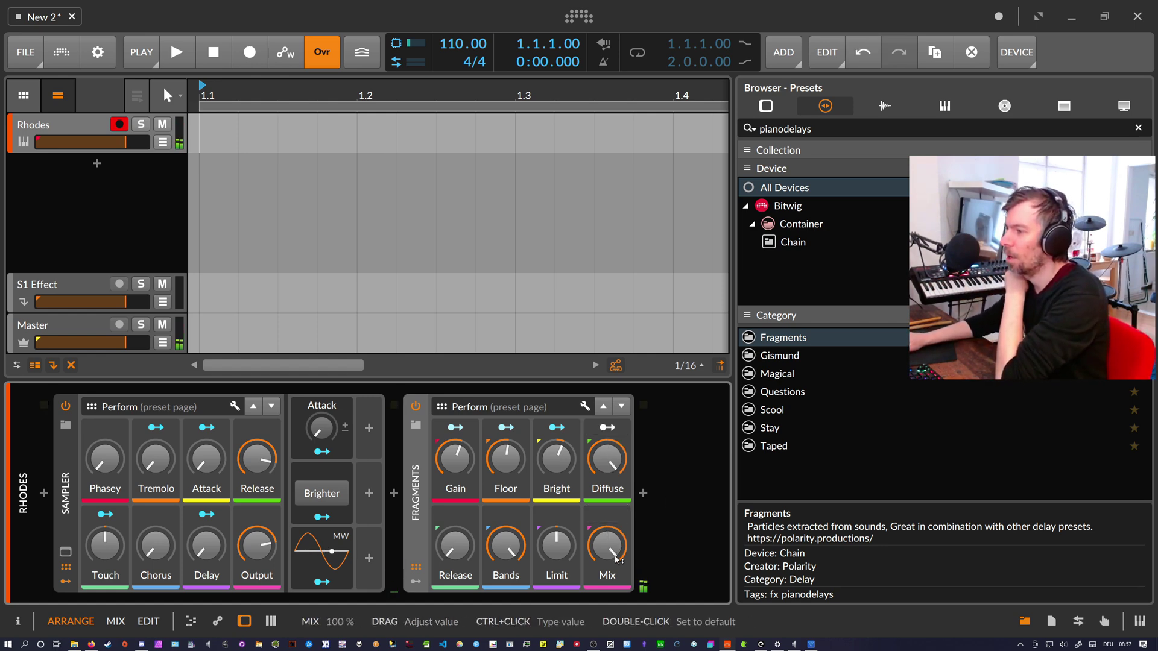
left_click(600, 559)
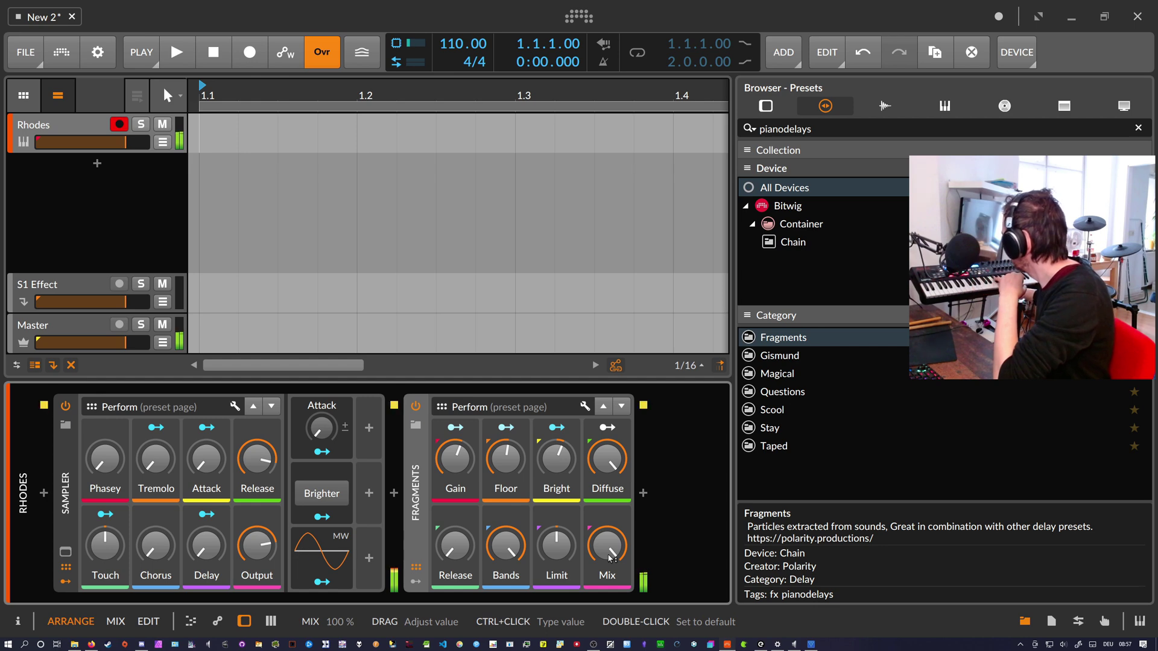
left_click_drag(607, 459, 607, 507)
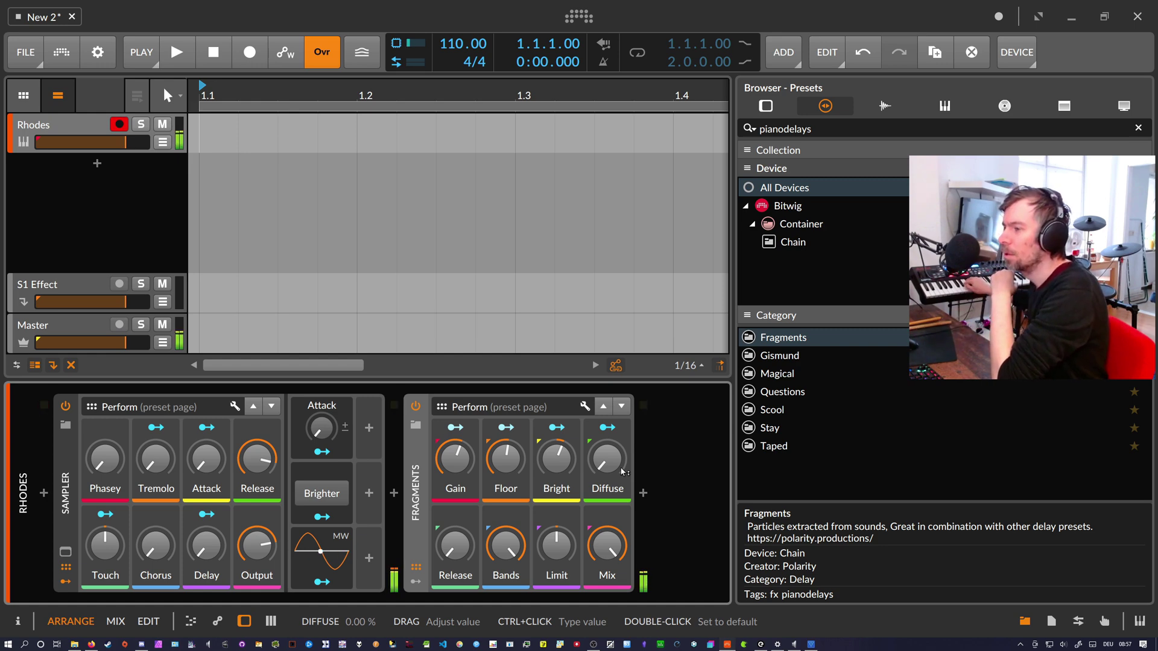
- Try Fragments' Gain at 100 %, 0 % and about halfway, and lower its Mix to 41.5 %
left_click_drag(463, 451, 463, 408)
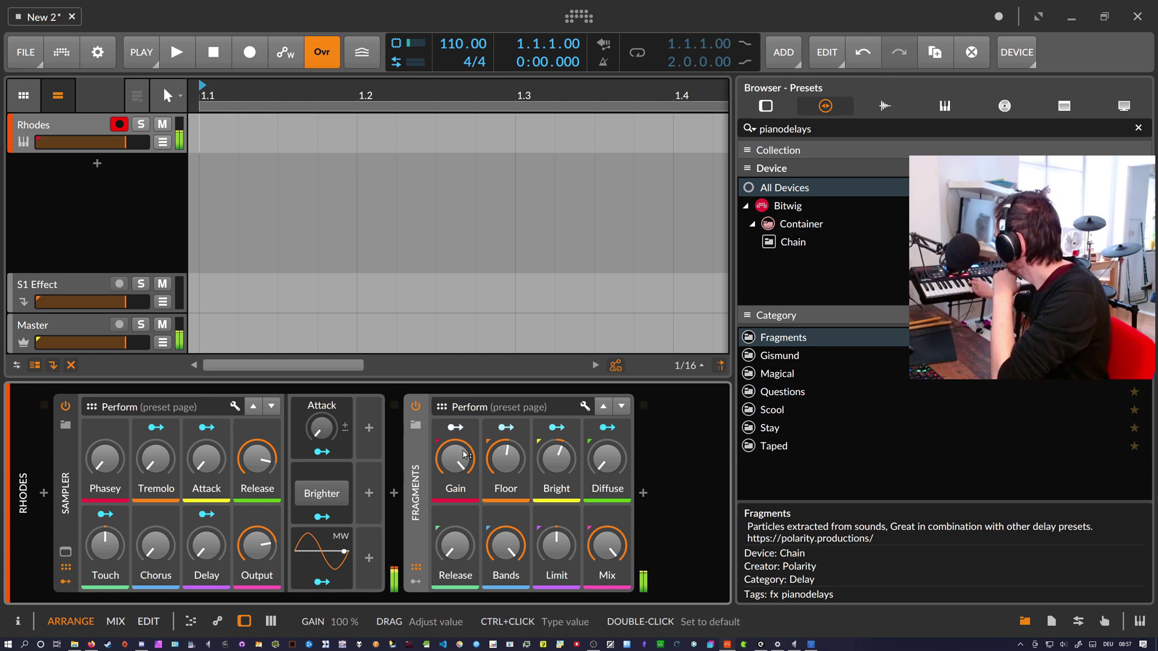
double_click(461, 463)
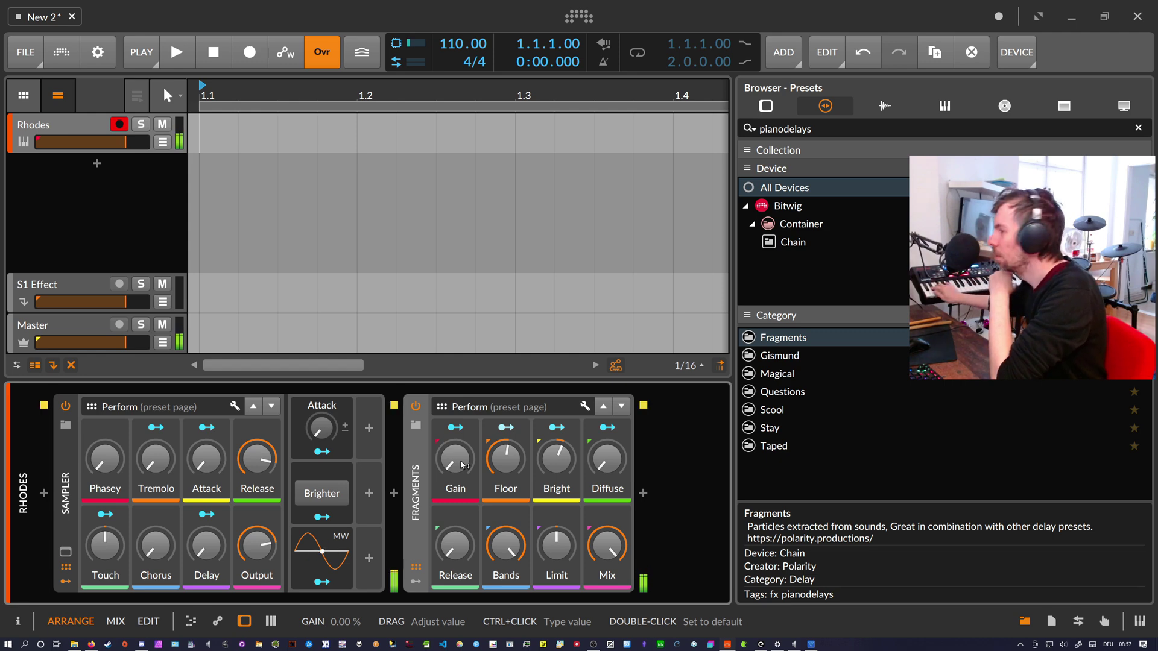
left_click_drag(462, 464, 462, 425)
left_click_drag(607, 546, 606, 573)
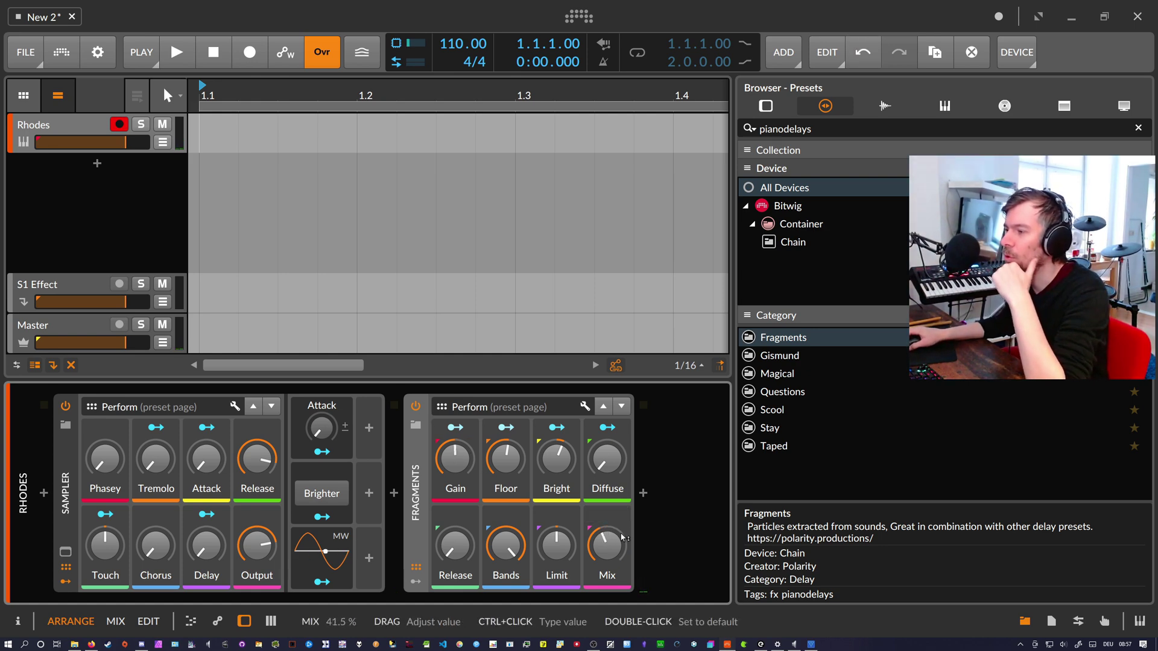
- Insert a Delay-2 device after Fragments and look over its settings
left_click(643, 493)
type("delay")
key("Down")
key("Return")
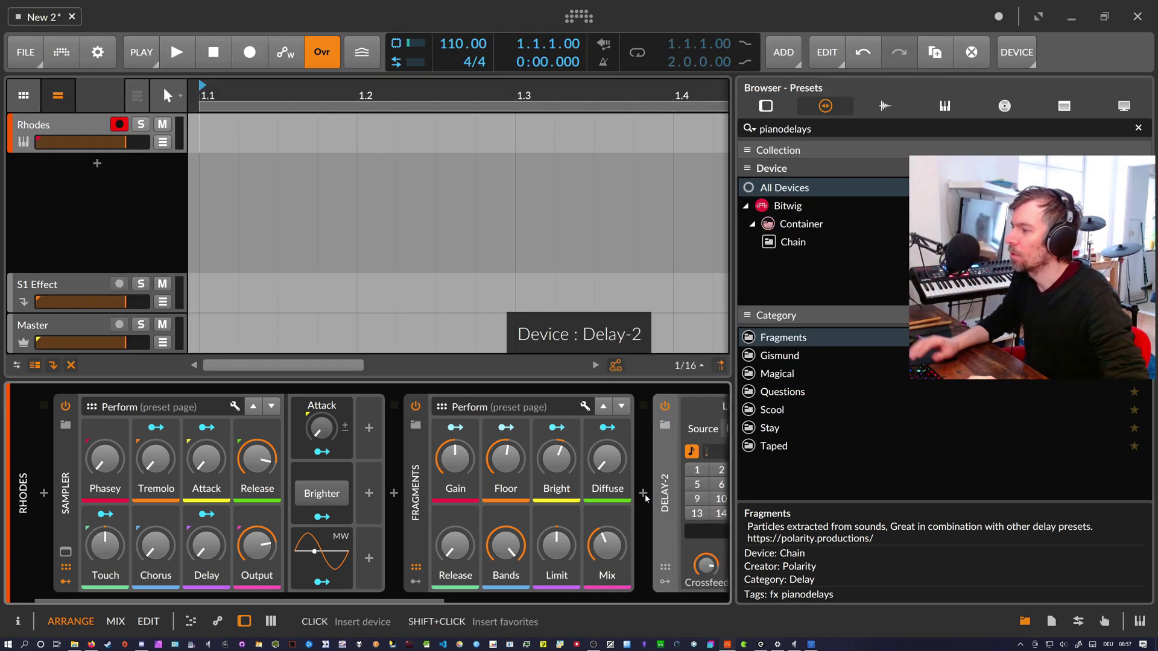
scroll(573, 598, "right", 3)
scroll(573, 597, "right", 2)
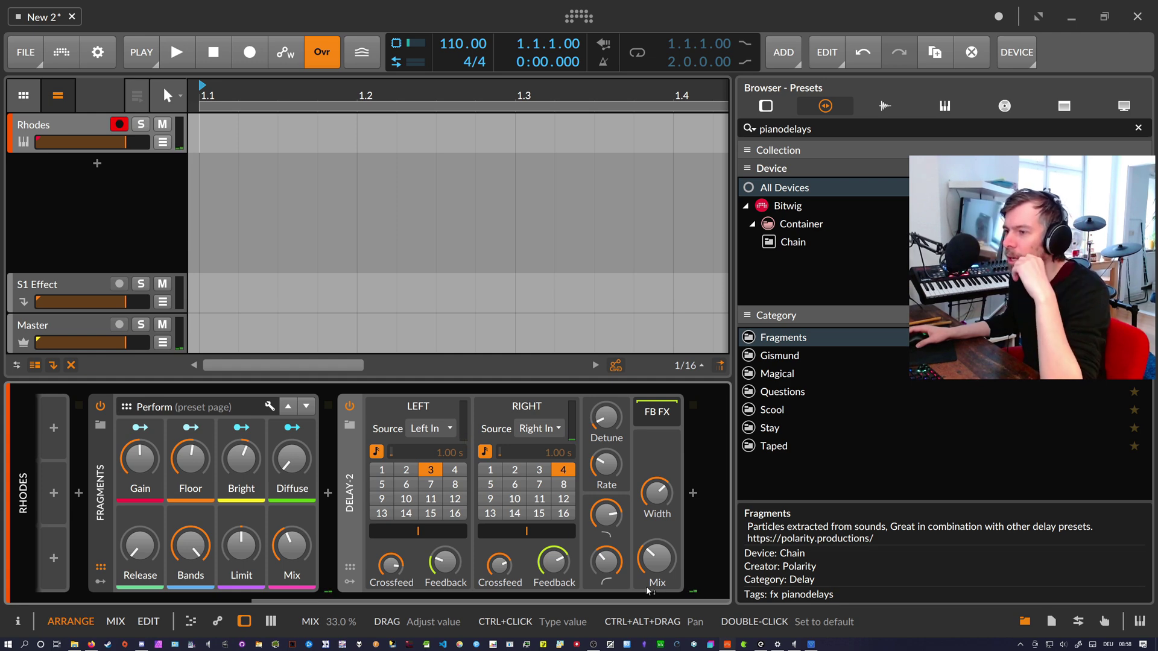
- Delete Delay-2 and Fragments and insert the Gismund preset after the Sampler instead
scroll(472, 529, "left", 5)
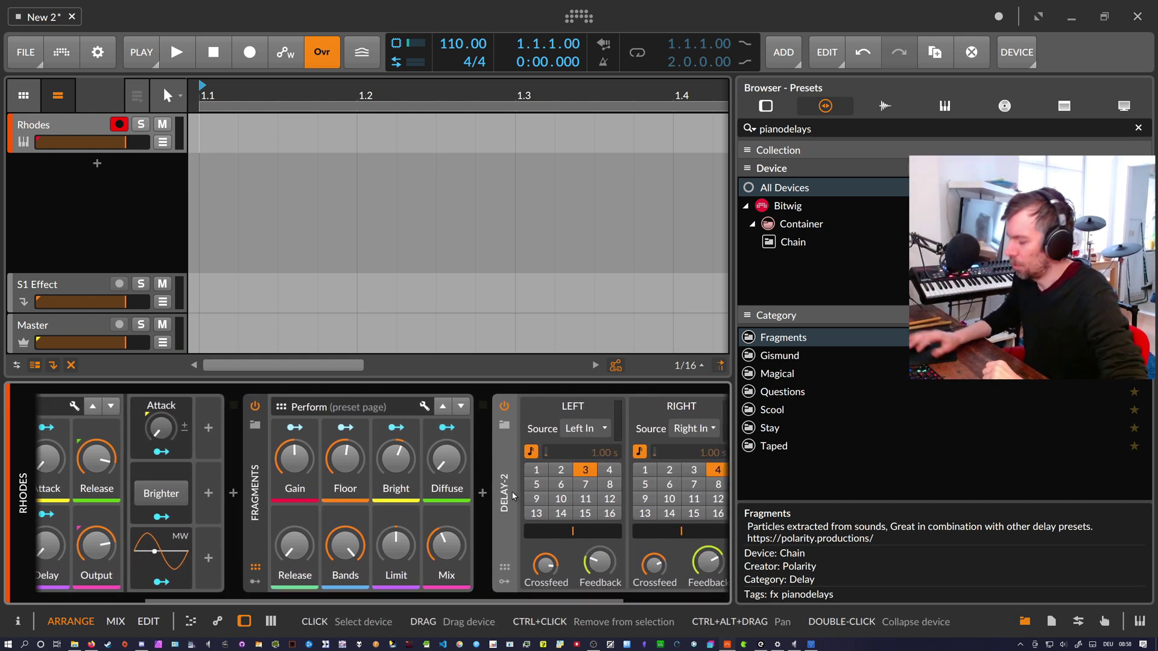
key("Delete")
key("Delete")
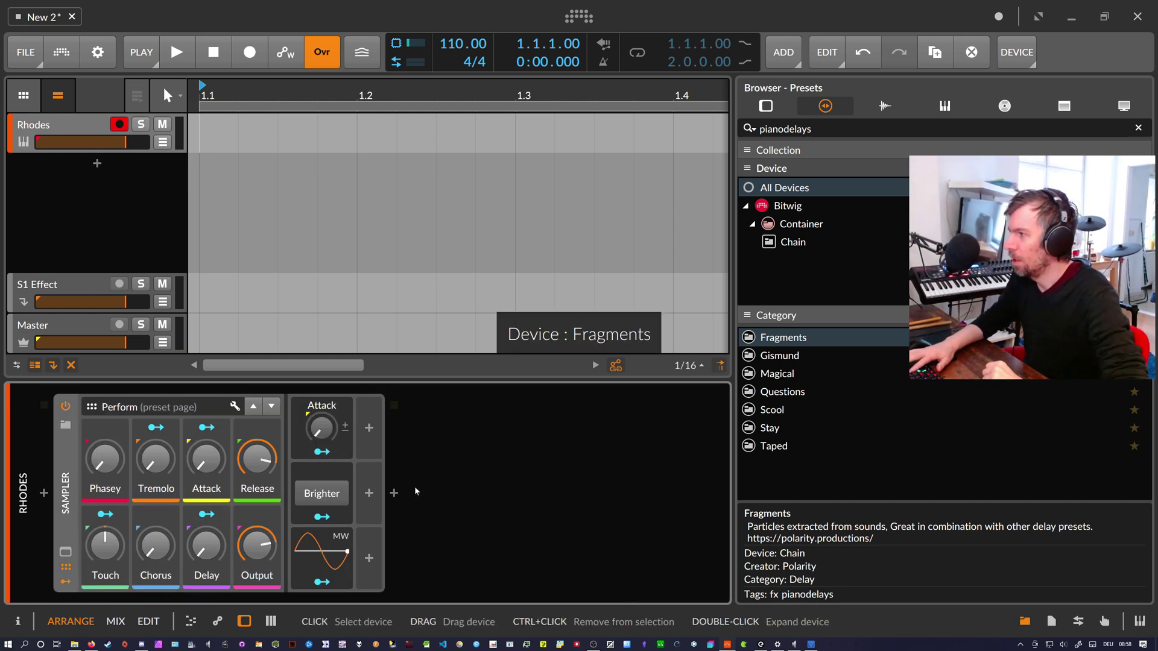
key("Down")
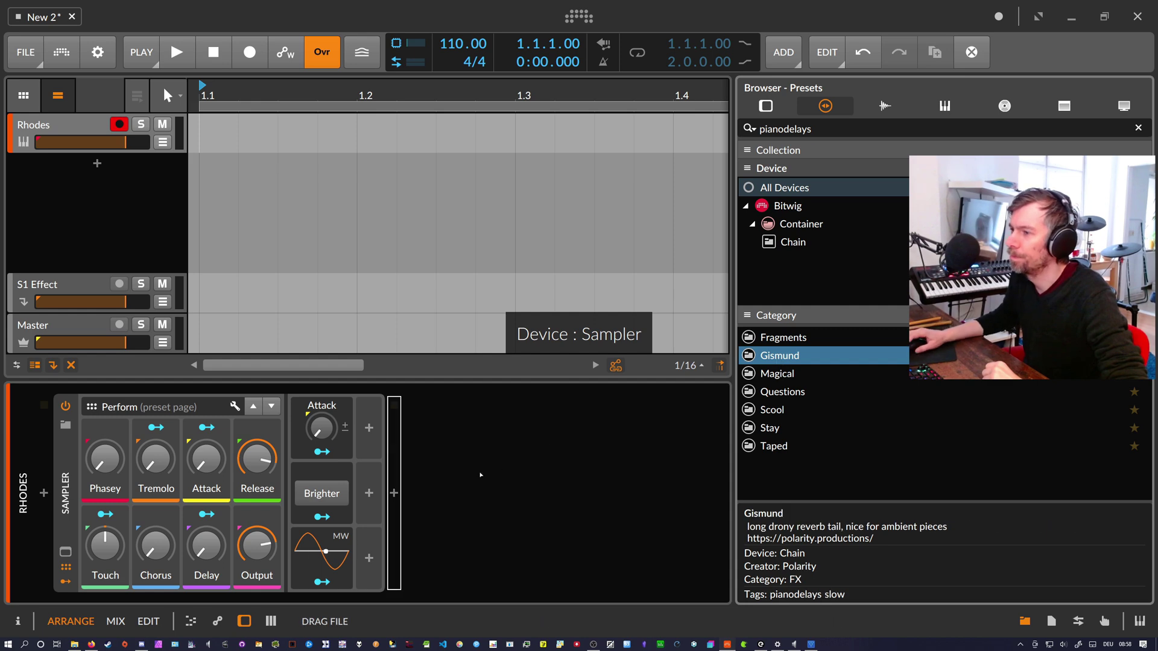
key("Return")
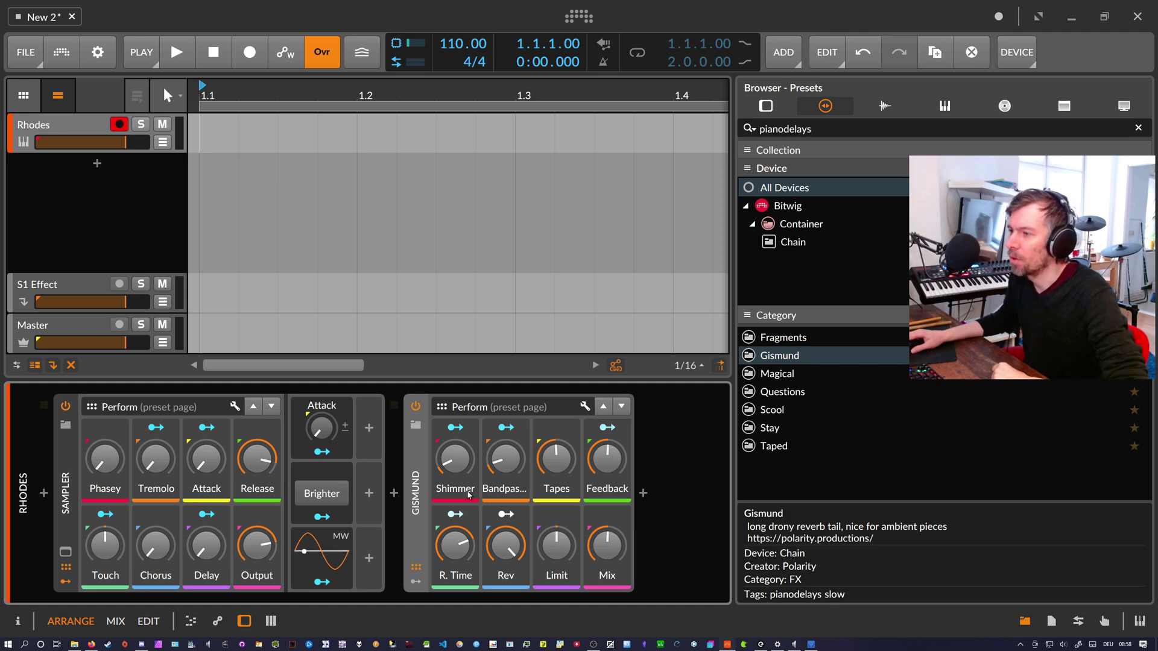
- Adjust Gismund's Mix, trying 39 % and 35 %, and try its Limit input gain at about +12.2 dB
left_click_drag(607, 545, 607, 549)
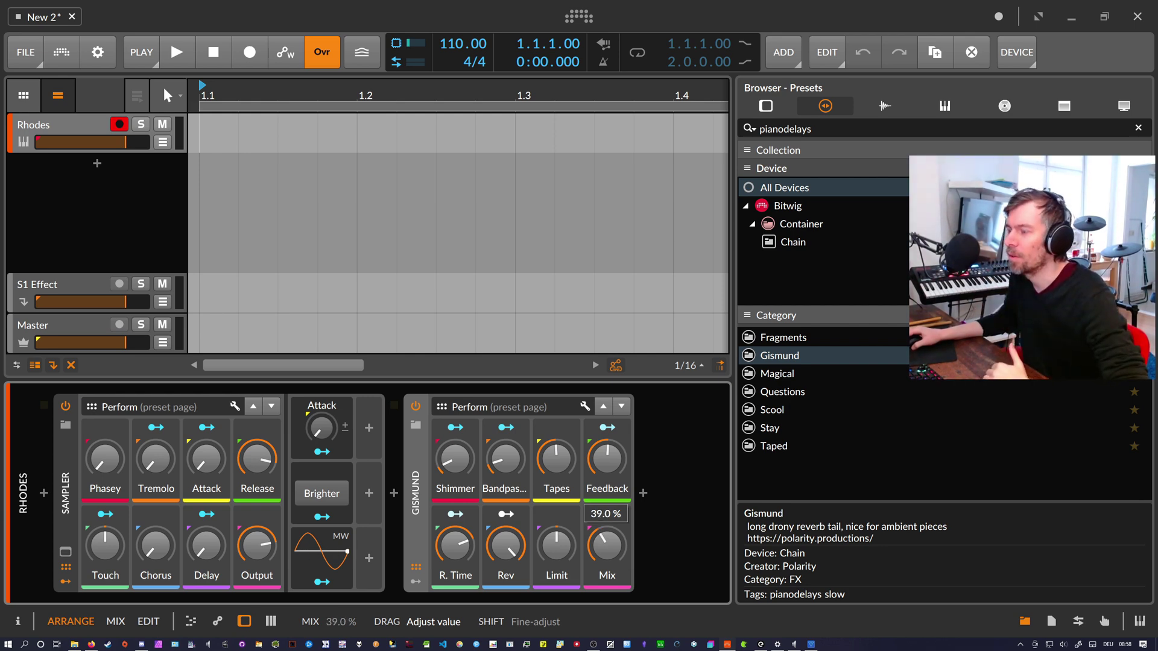
left_click_drag(609, 546, 609, 552)
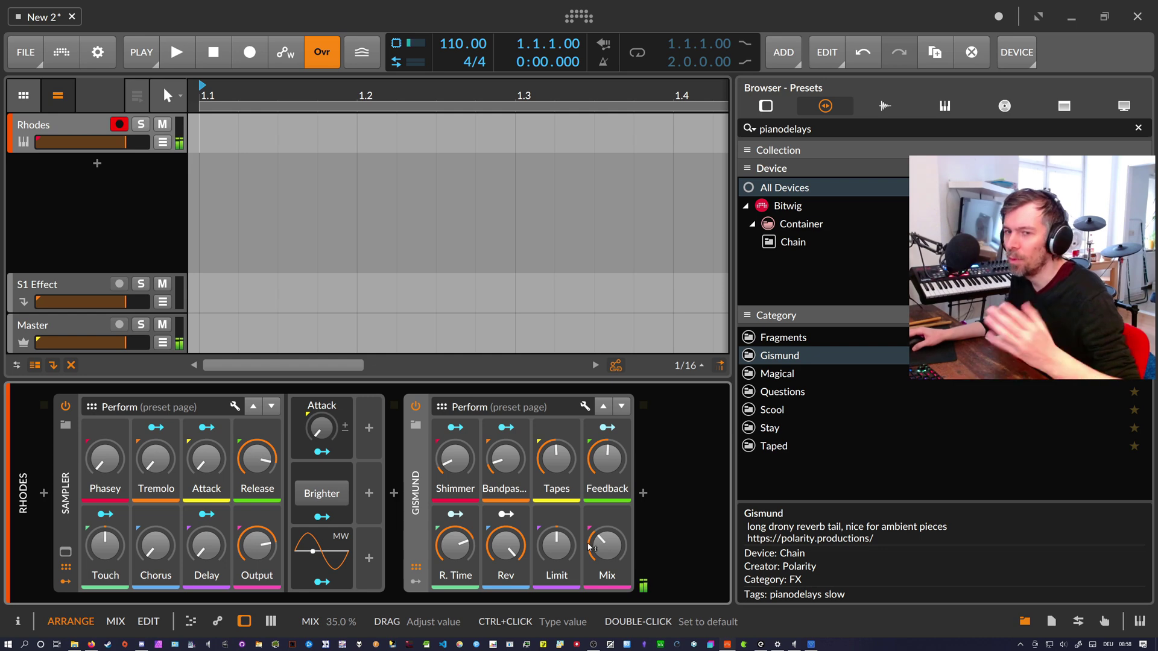
left_click_drag(590, 547, 556, 528)
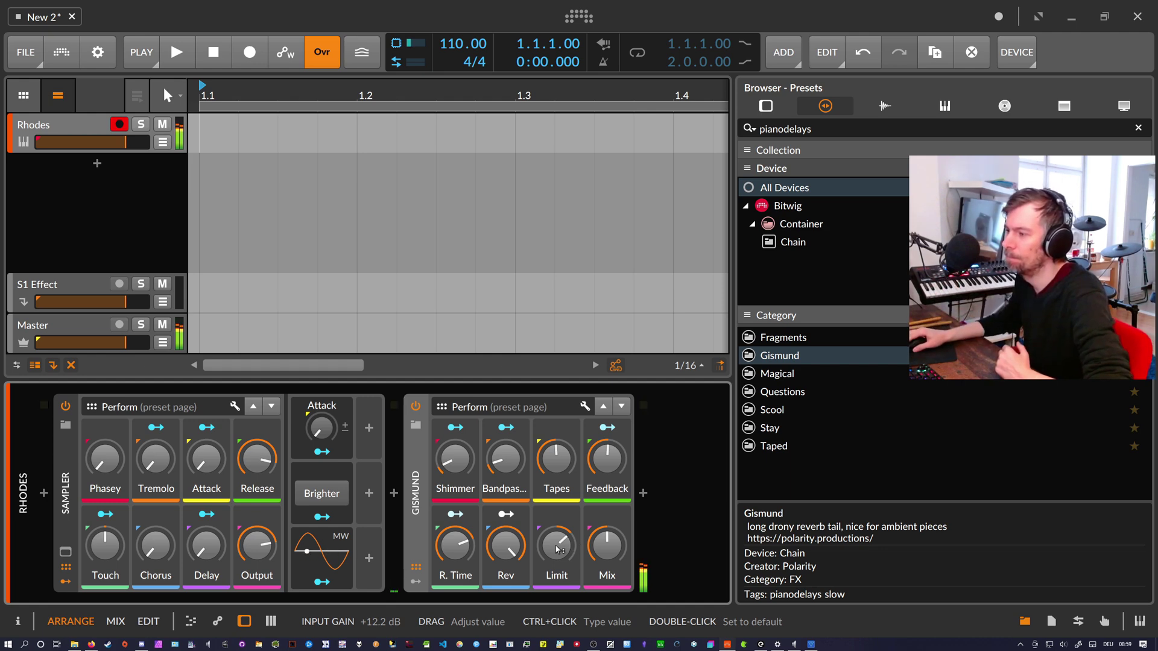
left_click_drag(607, 545, 607, 557)
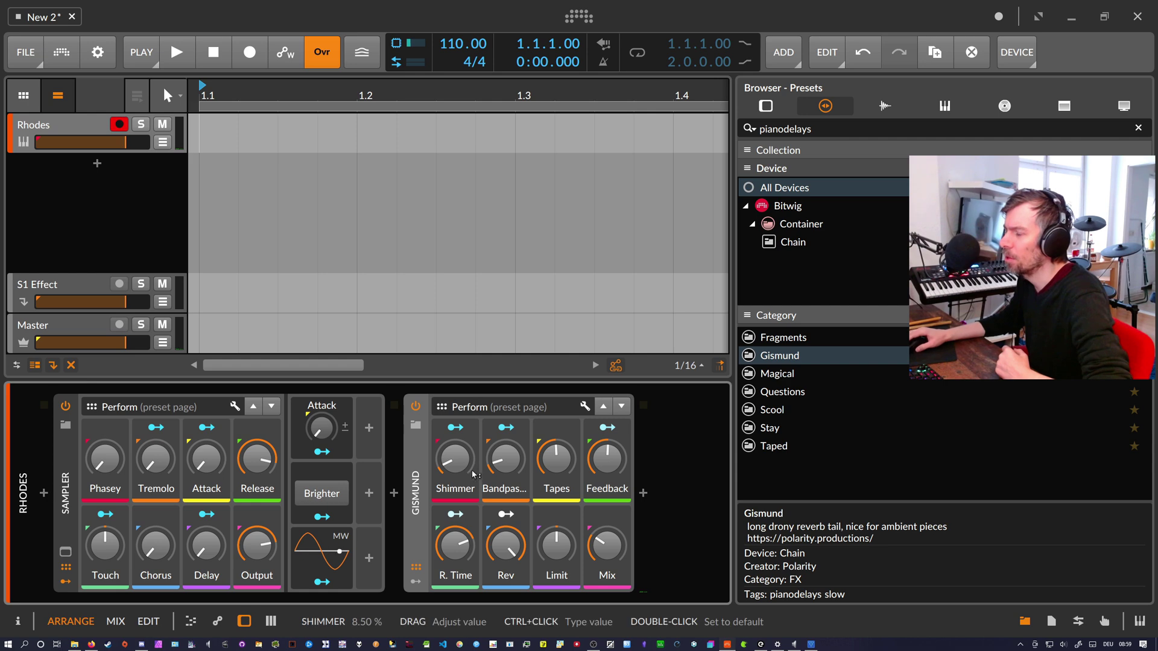
- Try Gismund's Shimmer at 51 % and 100 %, and leave it at 0 %
left_click_drag(456, 468, 457, 425)
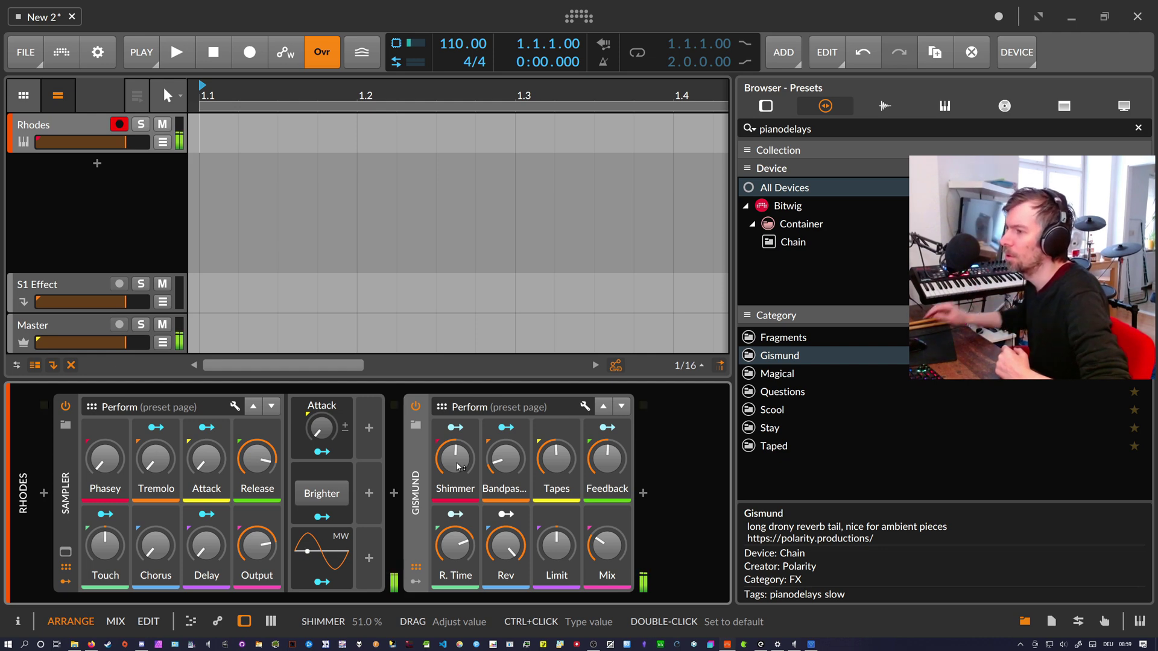
left_click_drag(456, 467, 460, 466)
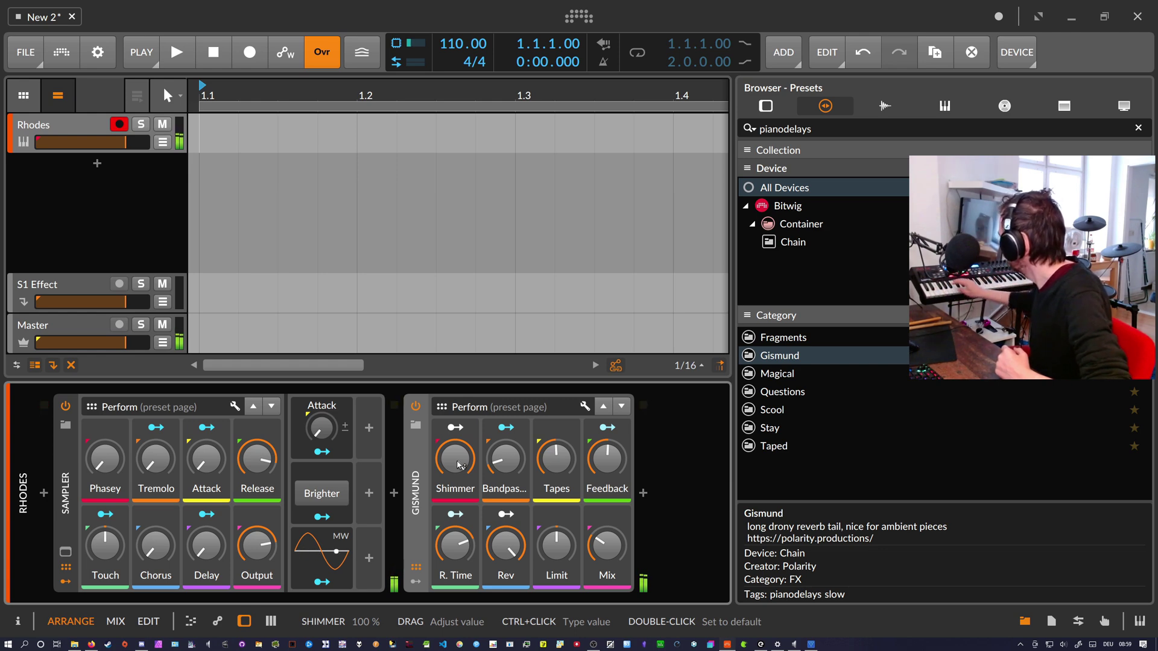
left_click_drag(458, 465, 459, 473)
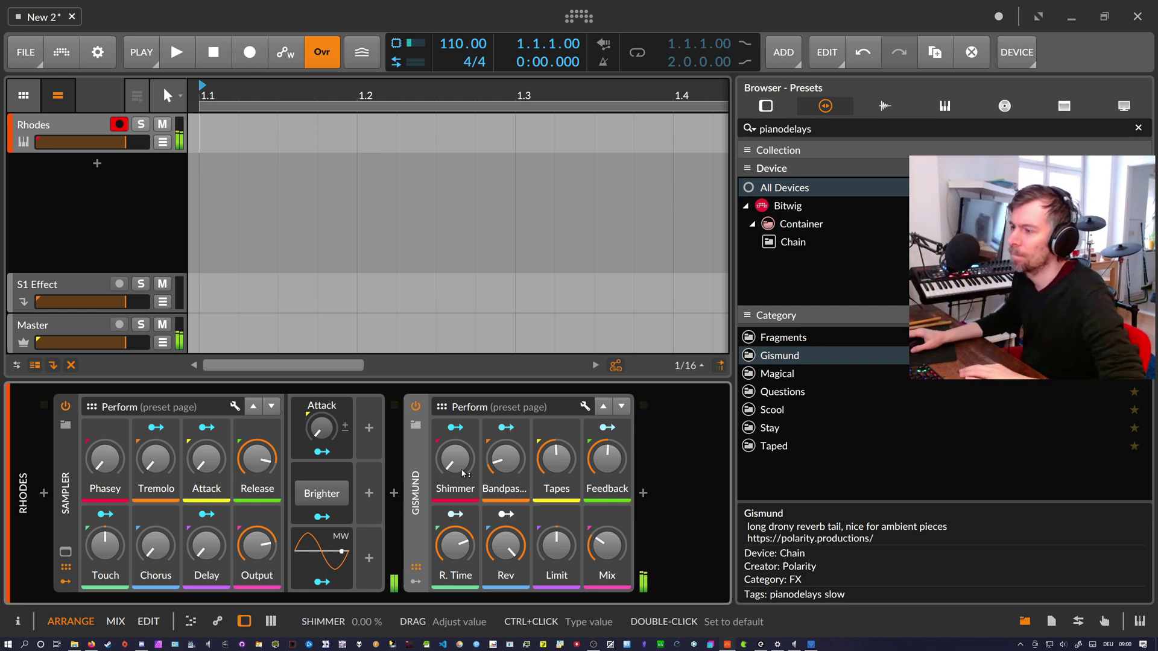
- Raise Gismund's Bandpass amount slightly and lower its Tapes amount to 0 %
left_click_drag(505, 460, 505, 447)
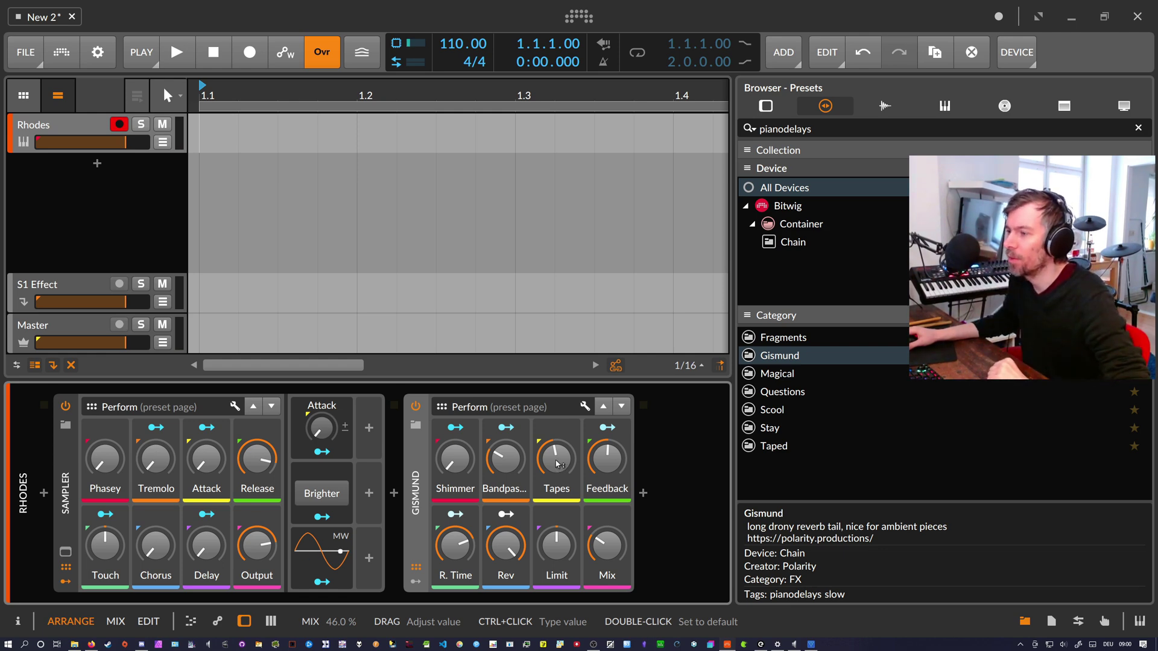
left_click_drag(556, 463, 557, 540)
left_click(560, 461)
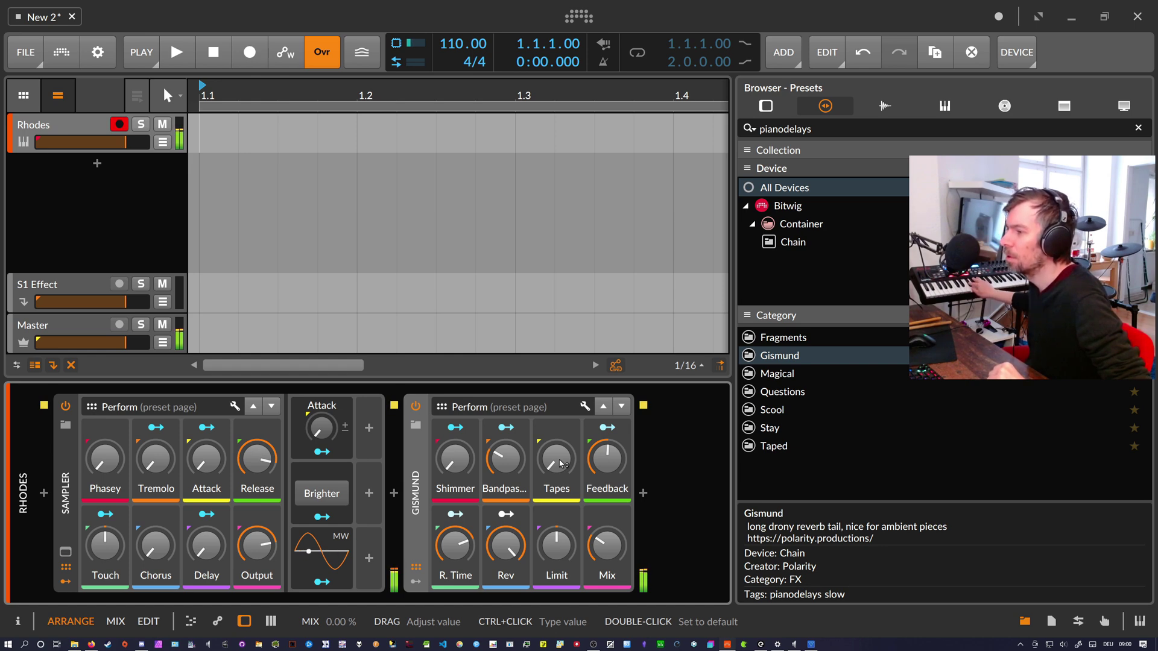
- Raise Gismund's Tapes amount slightly and reduce its Rev amount to around the midpoint
mouse_move(563, 471)
left_mouse_down()
mouse_move(563, 437)
mouse_move(562, 480)
mouse_move(561, 452)
left_mouse_up()
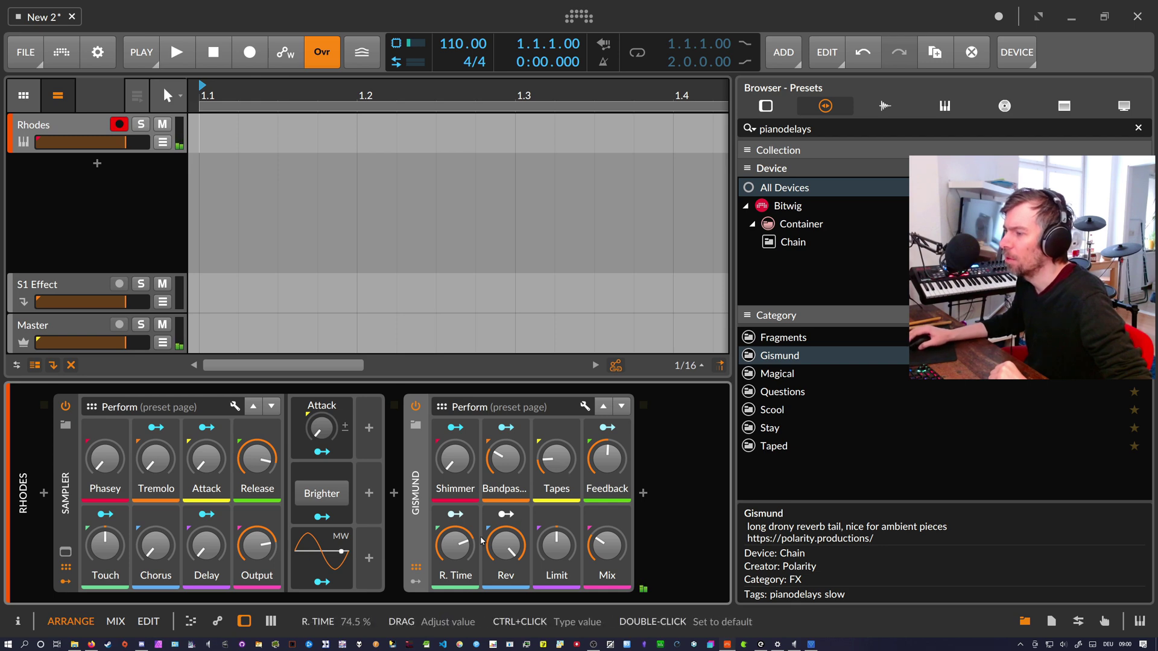
left_click_drag(506, 546, 509, 539)
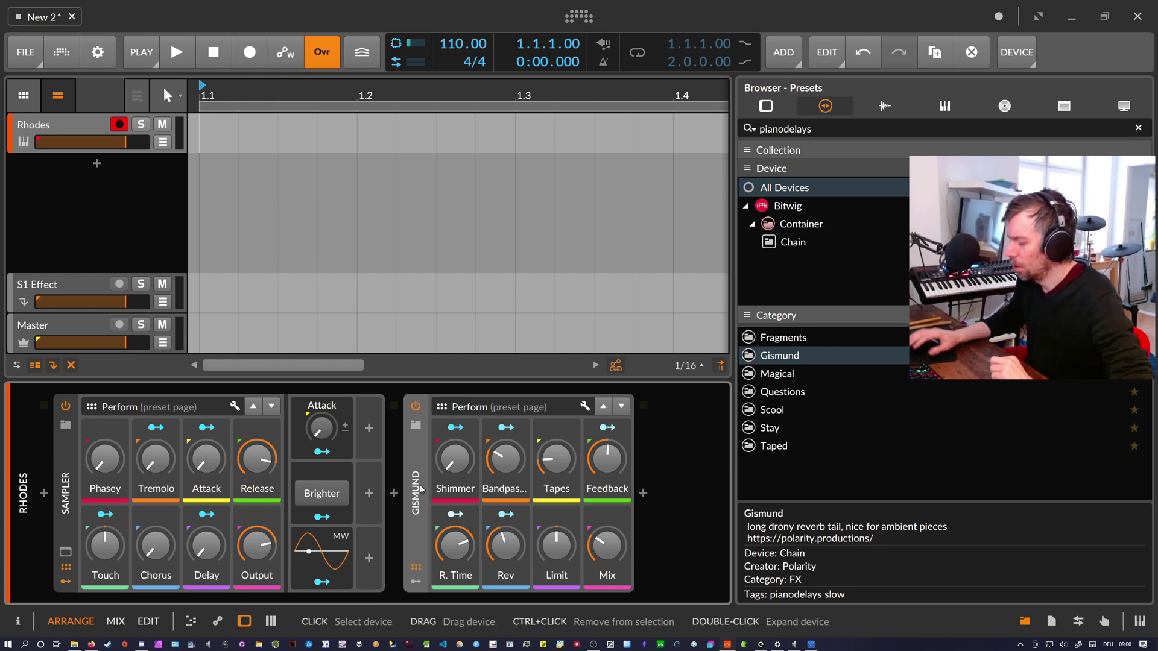
- Delete Gismund and insert the Magical preset after the Sampler instead
key("Delete")
left_click_drag(778, 373, 439, 479)
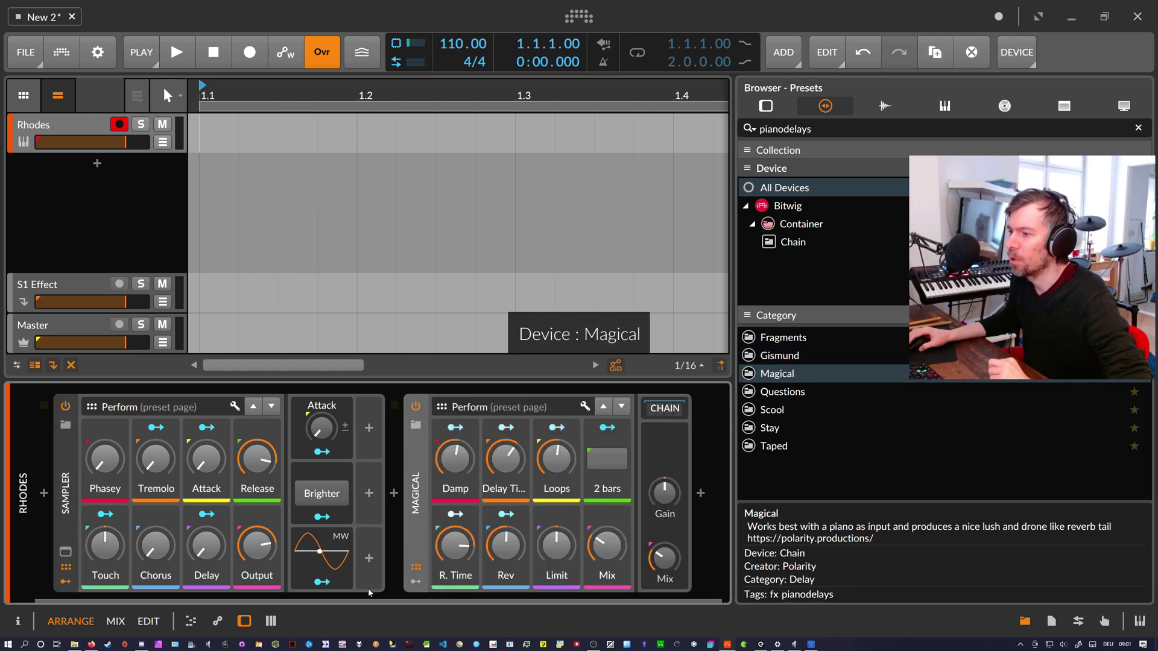
left_click_drag(388, 600, 372, 600)
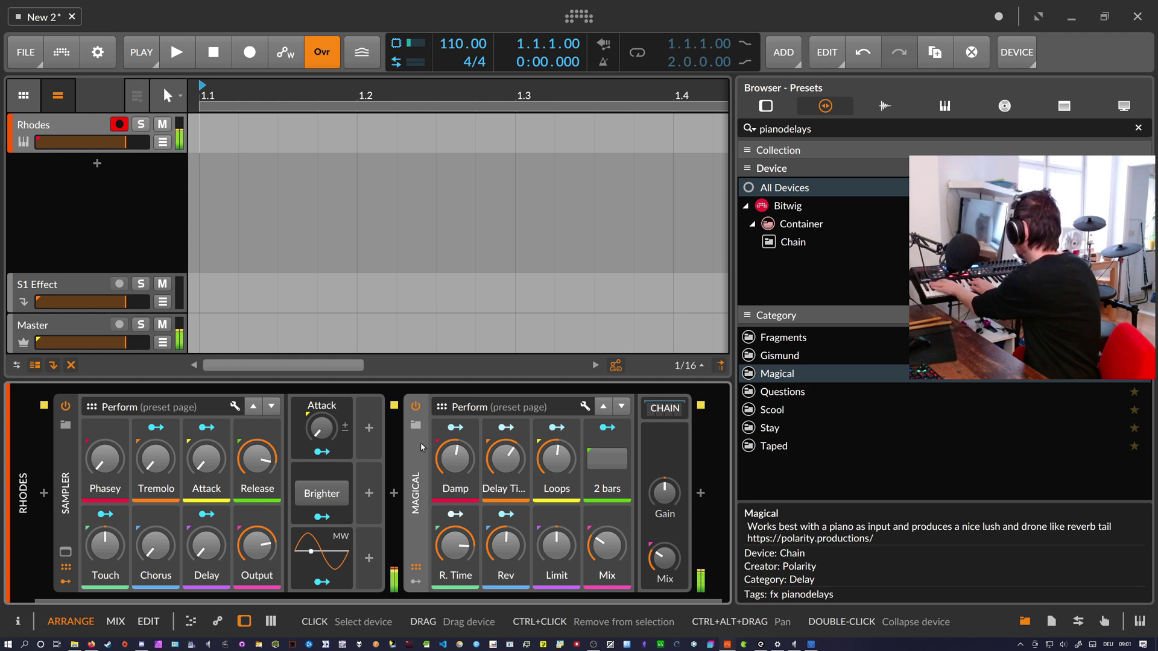
- Try Magical's Limit input gain at +7.5 dB and raise it further
left_click_drag(556, 545, 556, 530)
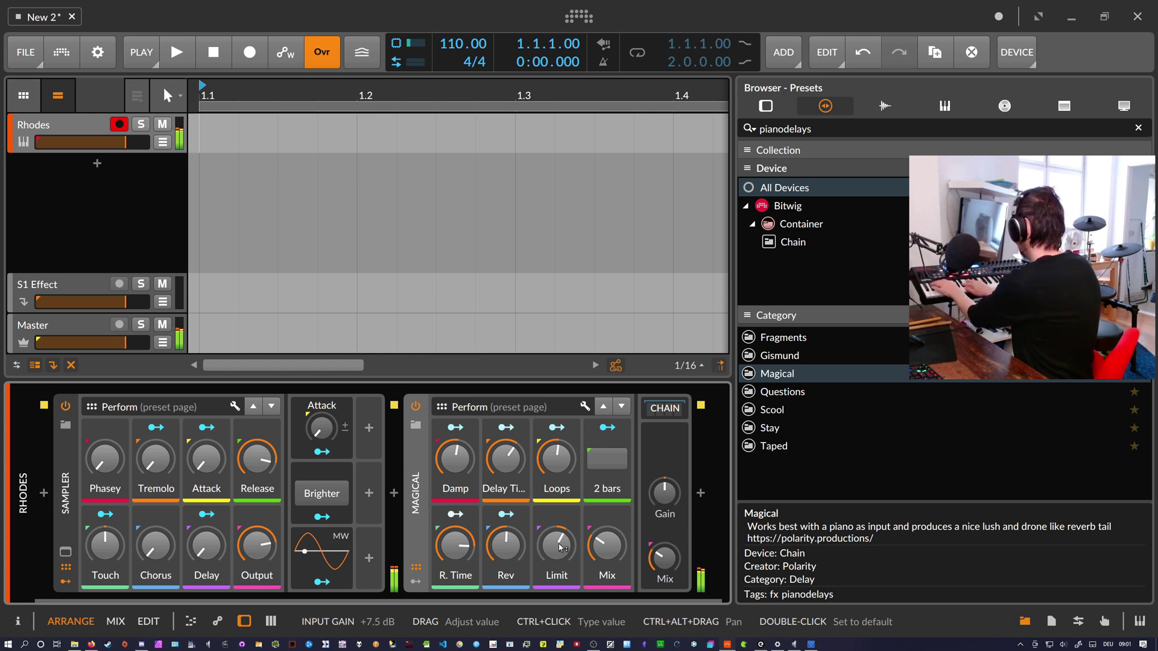
left_click_drag(560, 547, 560, 523)
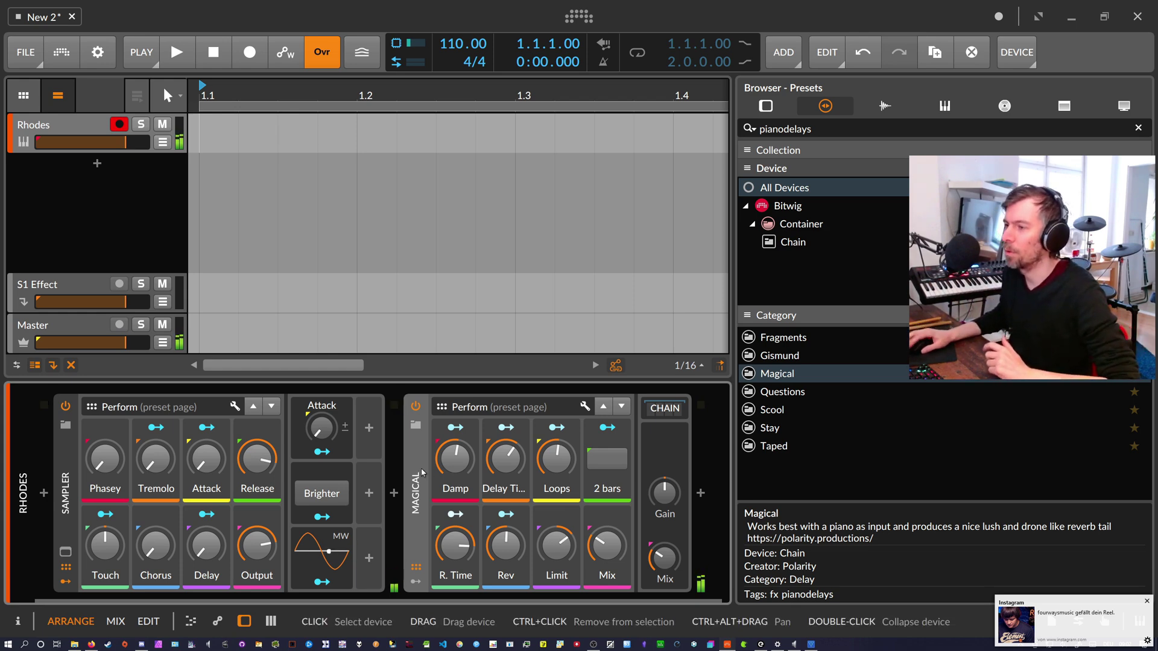
- Delete Magical and insert the Questions preset after the Sampler instead
key("Delete")
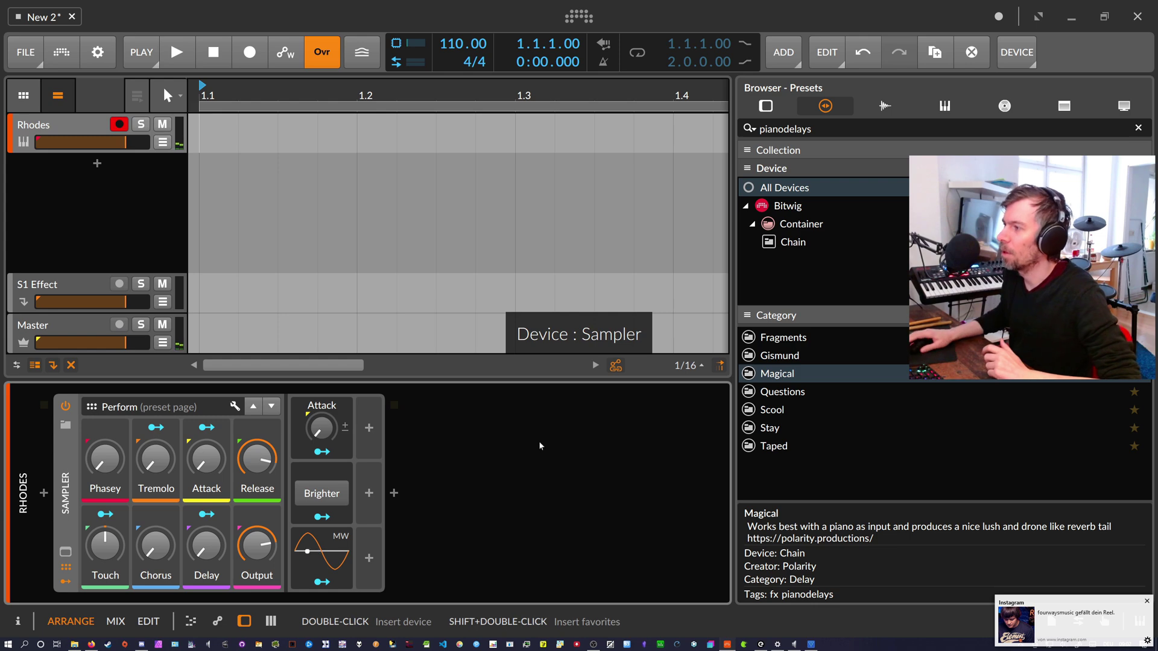
left_click_drag(784, 393, 474, 470)
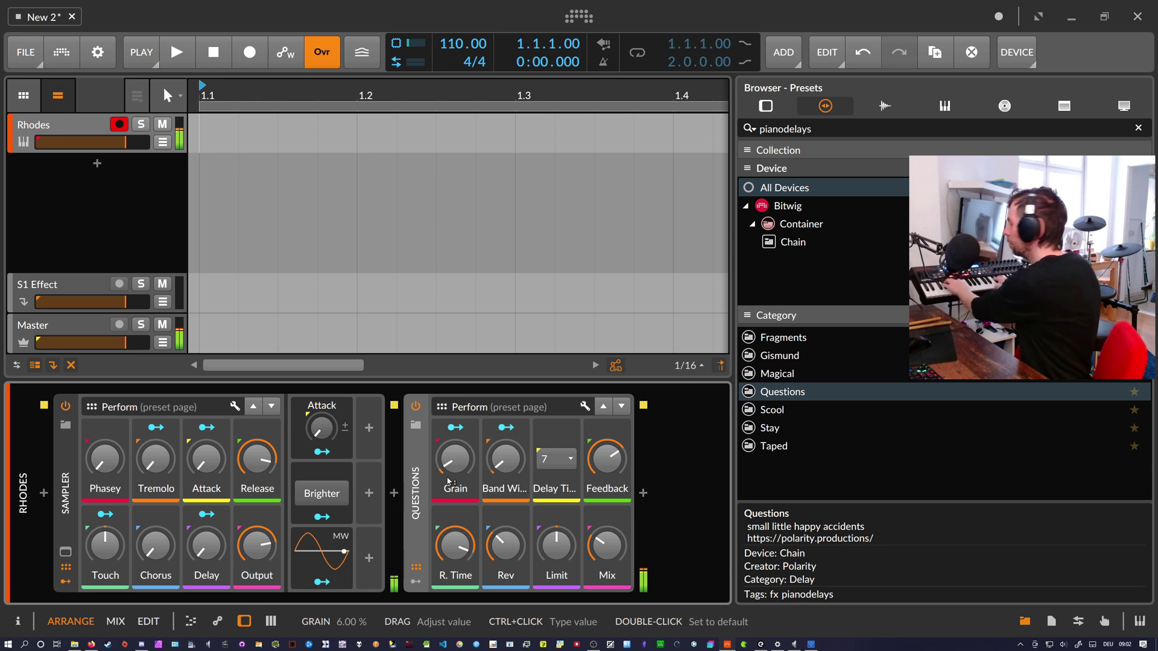
- Set Questions' Grain to 51.8 %, lower its Rev, and try its Limit input gain at −18.2 dB before restoring the default
left_click_drag(448, 481, 448, 442)
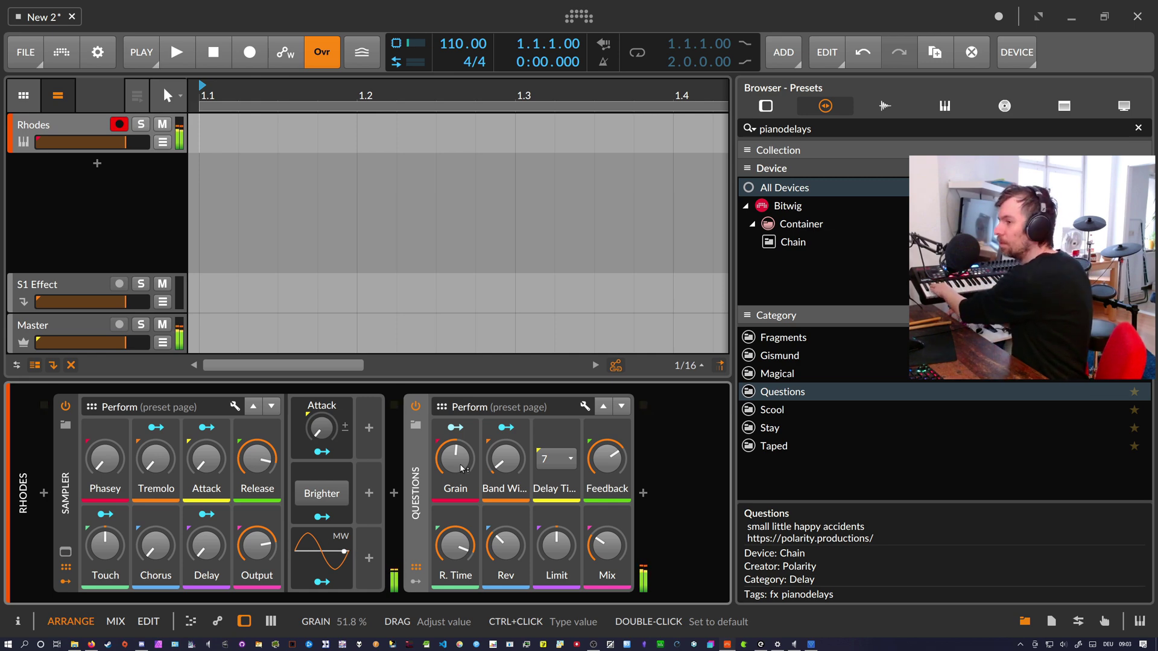
left_click_drag(515, 546, 564, 558)
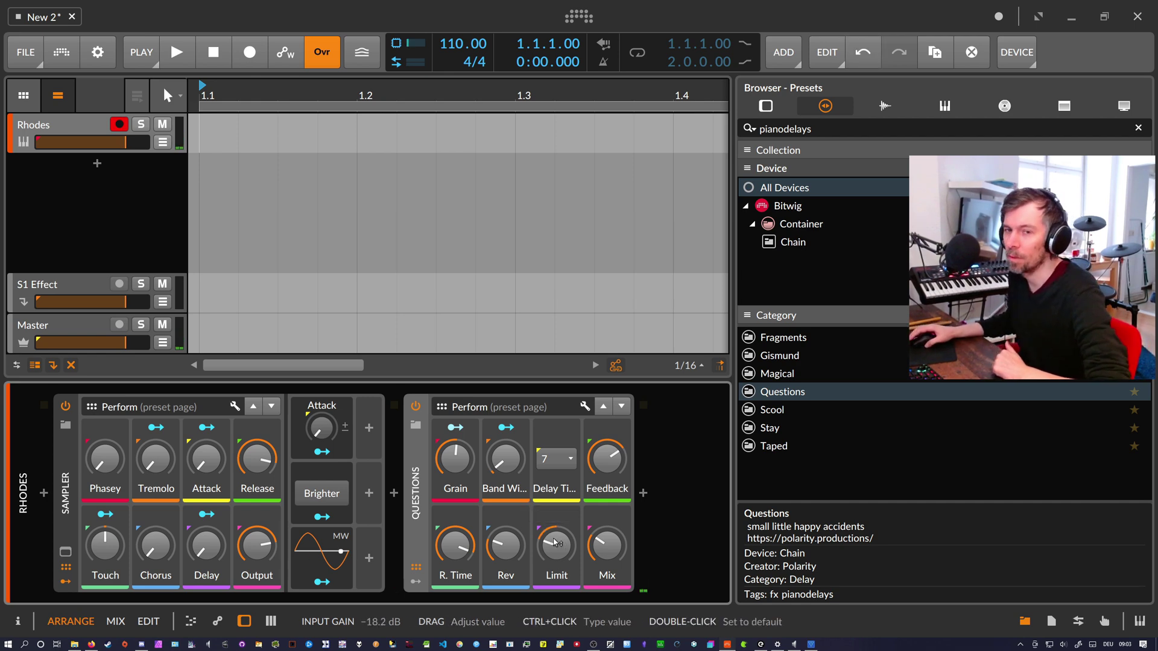
double_click(565, 546)
- Raise Questions' Rev amount and shorten its R. Time slightly
left_click_drag(510, 547, 510, 536)
left_click_drag(460, 547, 459, 552)
left_click_drag(508, 546, 508, 542)
- Set Questions' delay time to 14 beats and lower its Grain amount
left_click(554, 459)
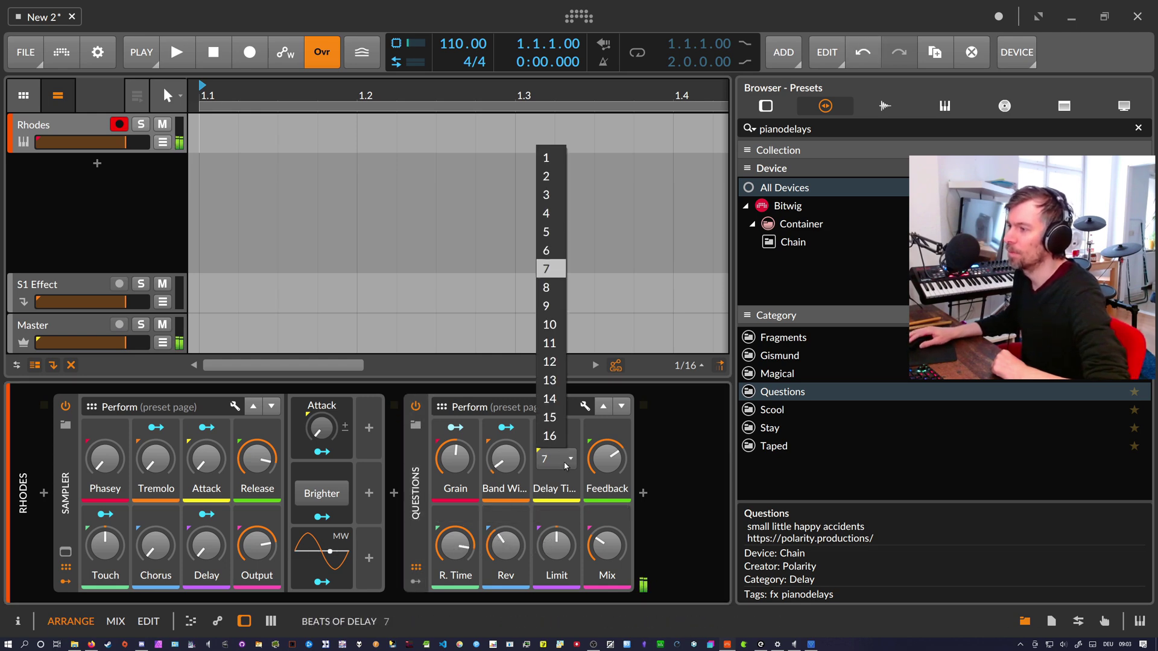
left_click(553, 395)
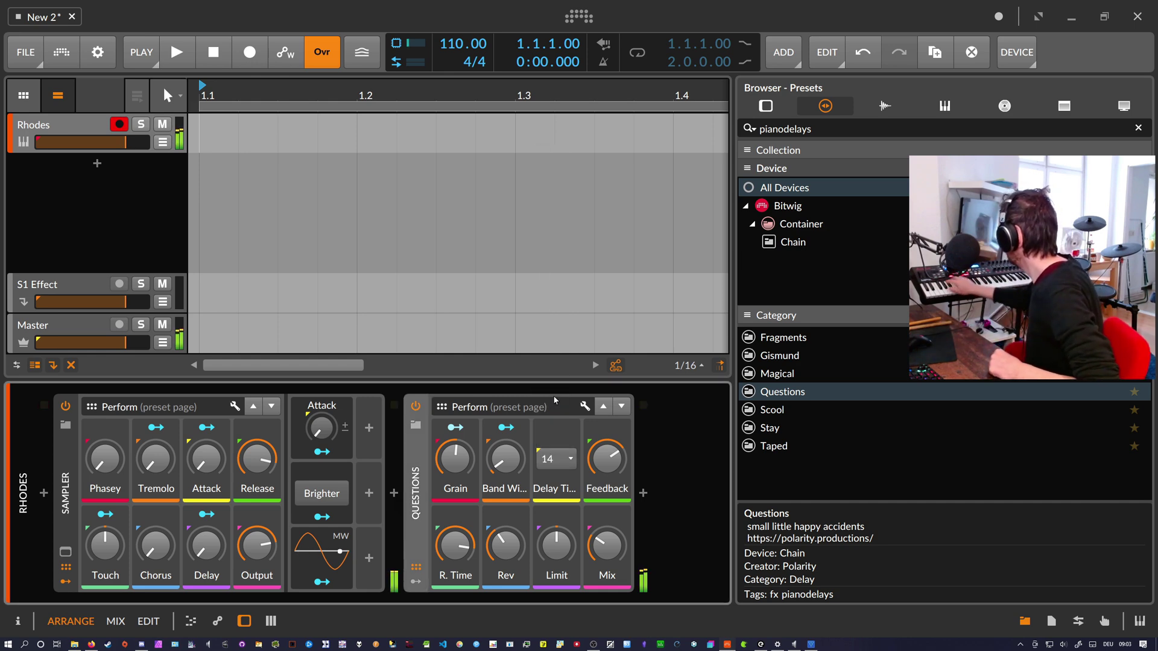
left_click_drag(464, 457, 462, 463)
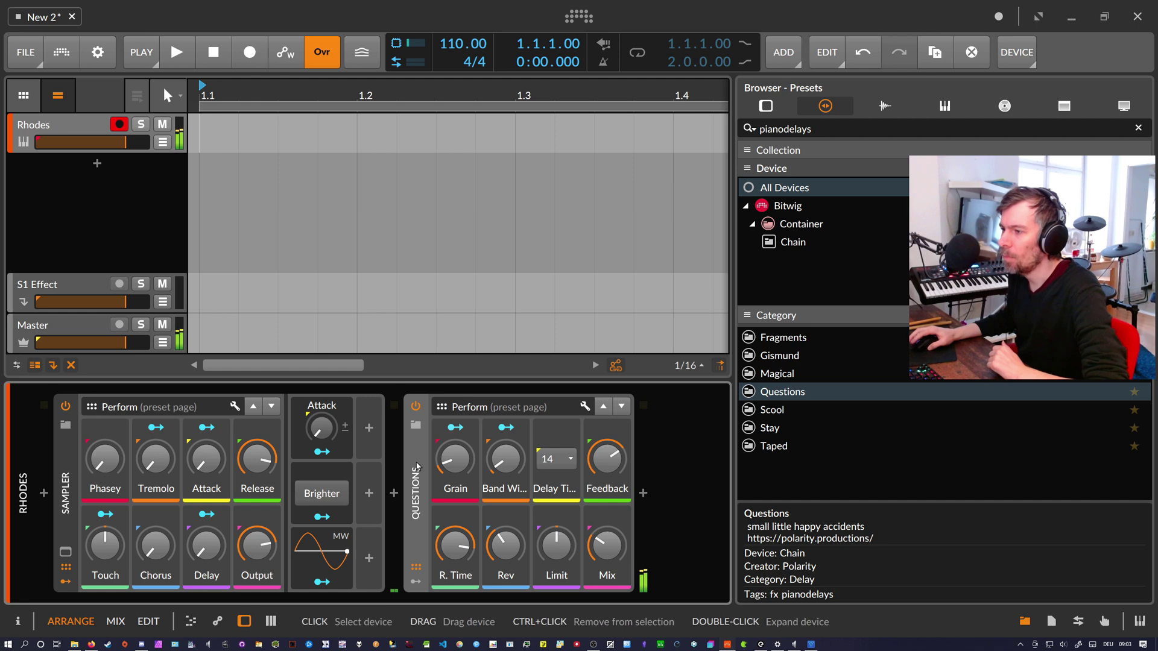
- Delete Questions and insert the Scool preset after the Sampler instead
key("Delete")
key("Down")
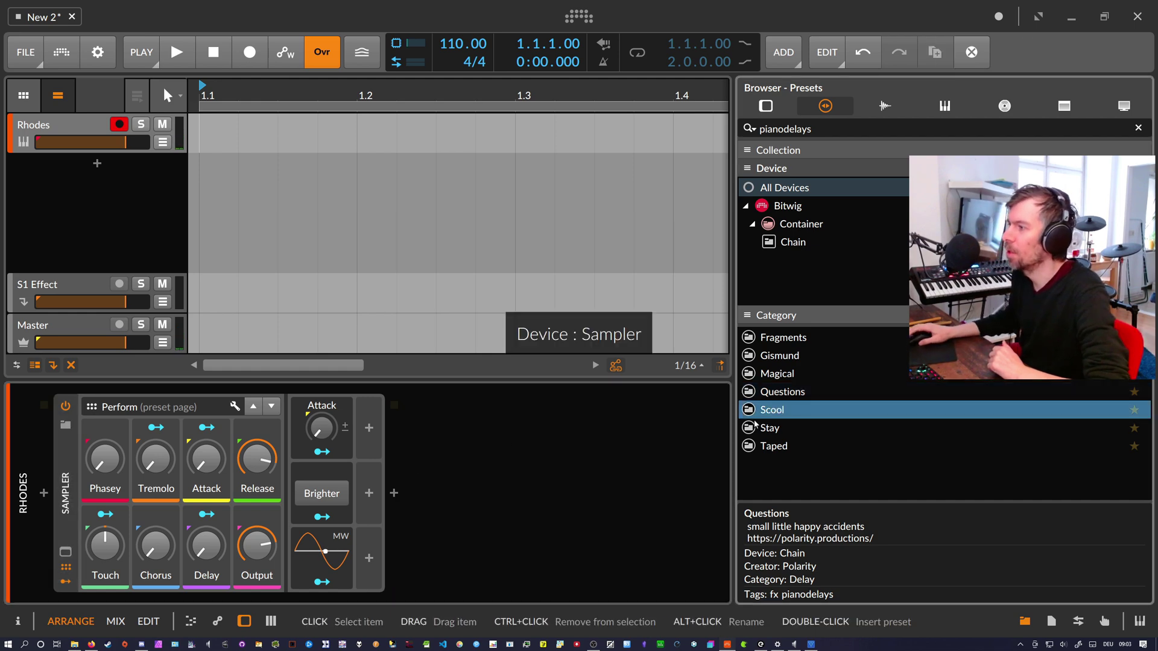
left_click_drag(735, 424, 472, 490)
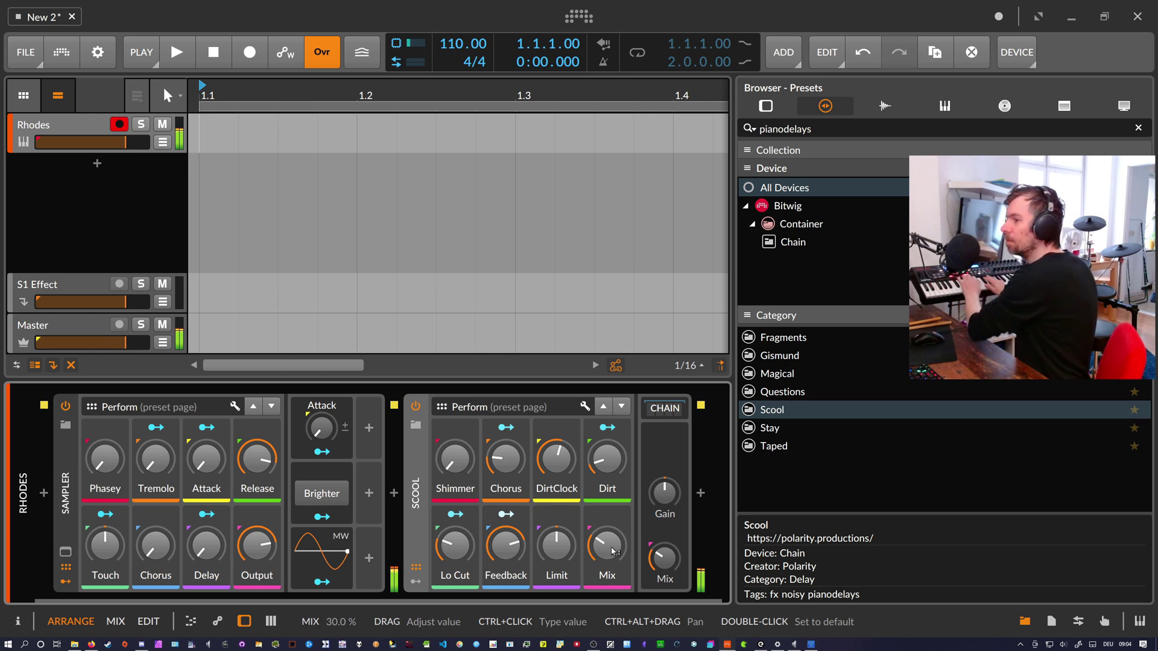
- Delete Scool and insert the Stay preset after the Sampler instead
double_click(417, 483)
key("Delete")
left_click_drag(778, 427, 432, 485)
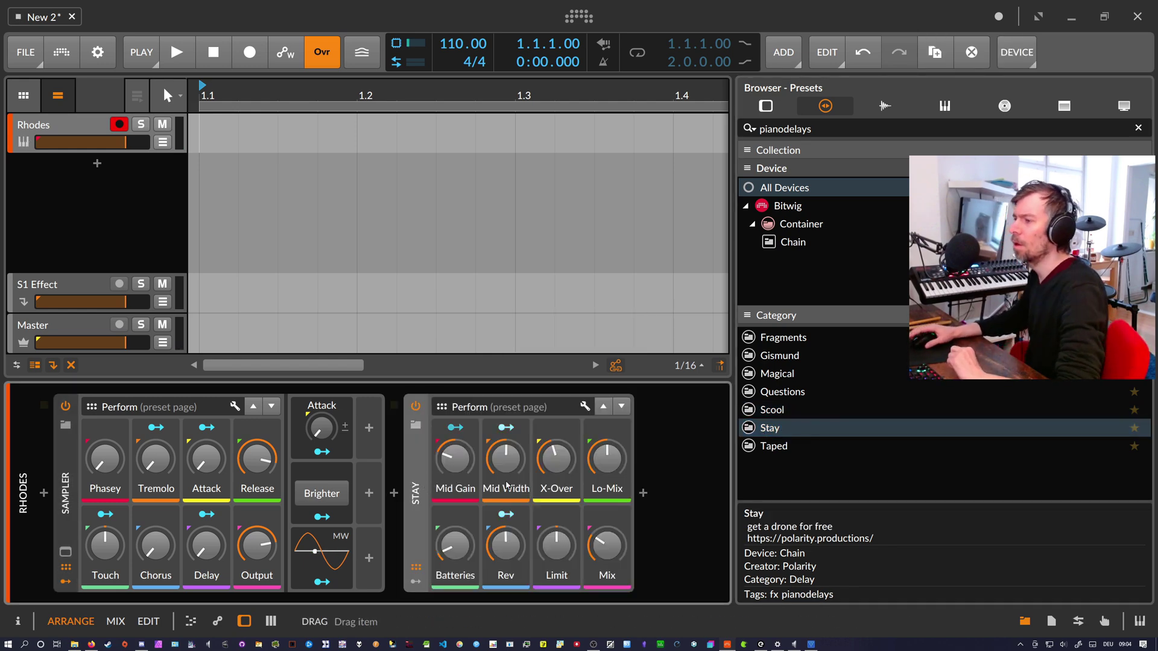
- Raise Stay's Limit input gain, trying +12.4 dB and leaving it at +12.8 dB, and set its Mix to 49.8 %
left_click_drag(556, 546, 557, 527)
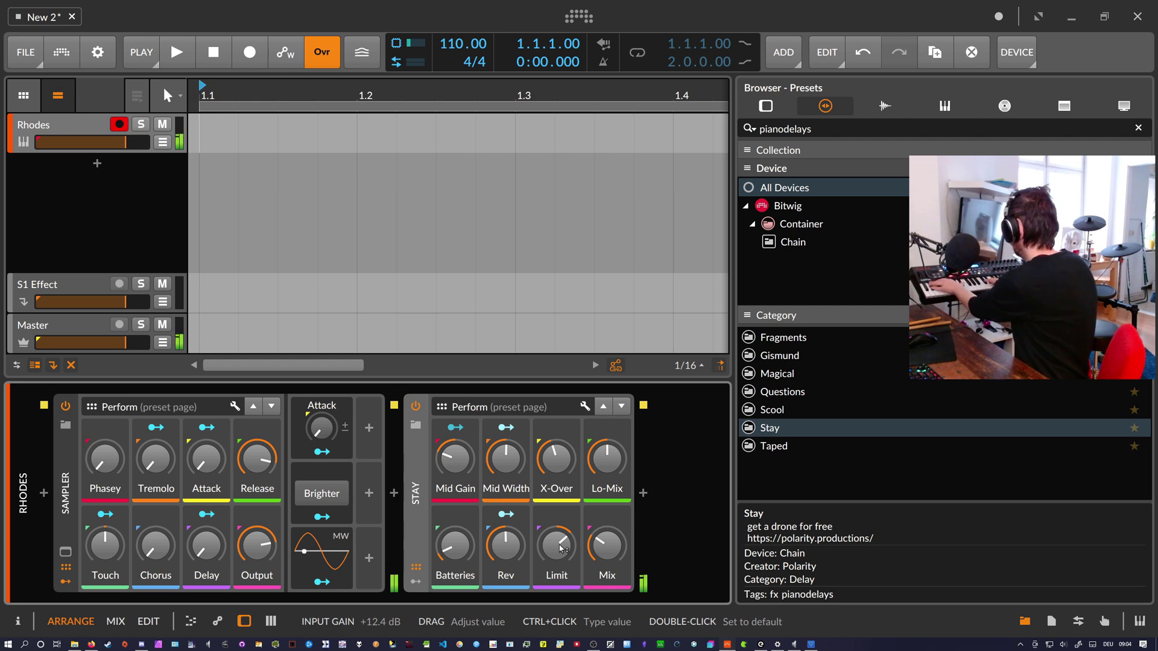
left_click_drag(561, 548, 606, 534)
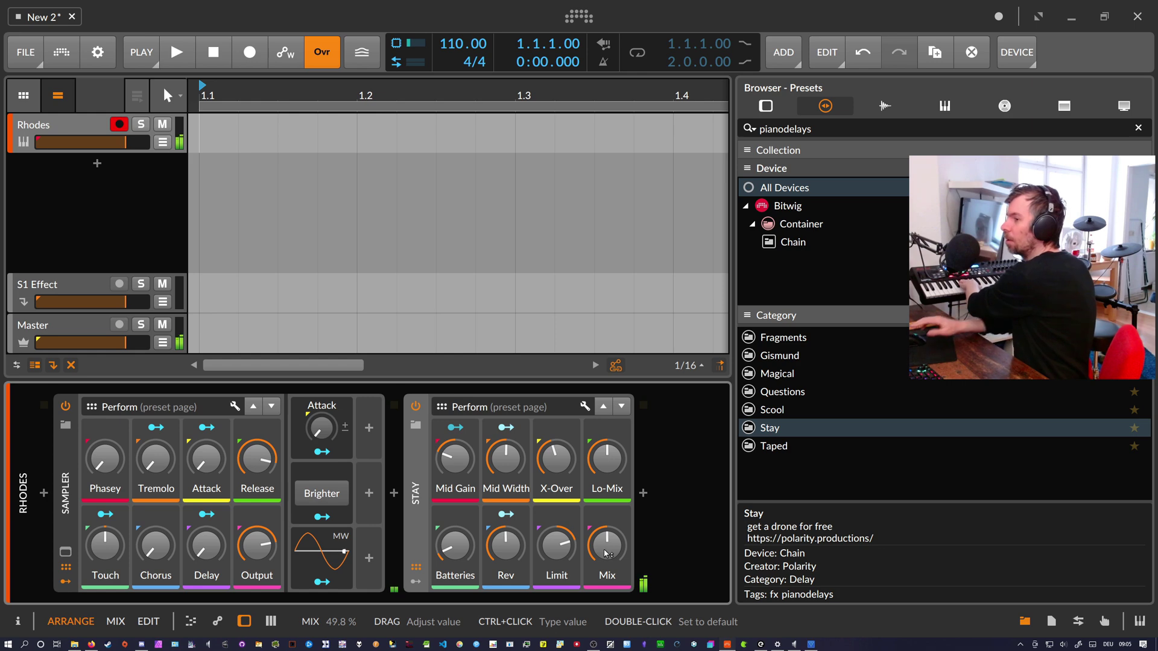
left_click_drag(556, 546, 560, 551)
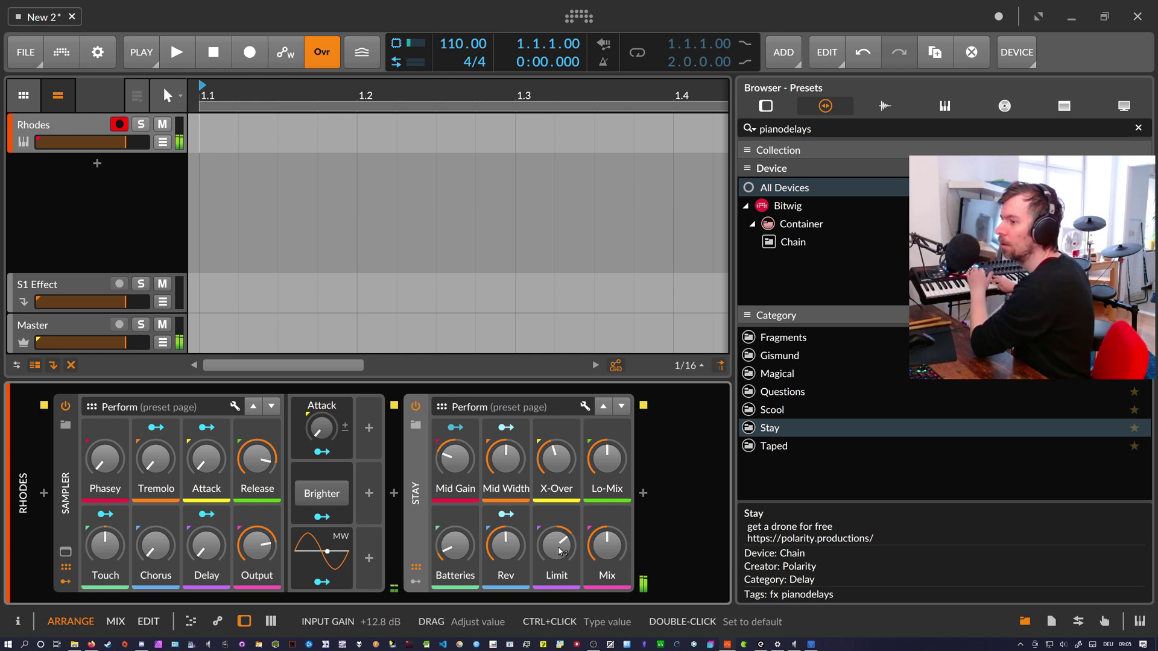
- Try Stay's Mid Gain at −22.5 %, lower its Mid Width slightly, and leave Mid Gain at −26.0 %
left_click_drag(454, 458, 460, 466)
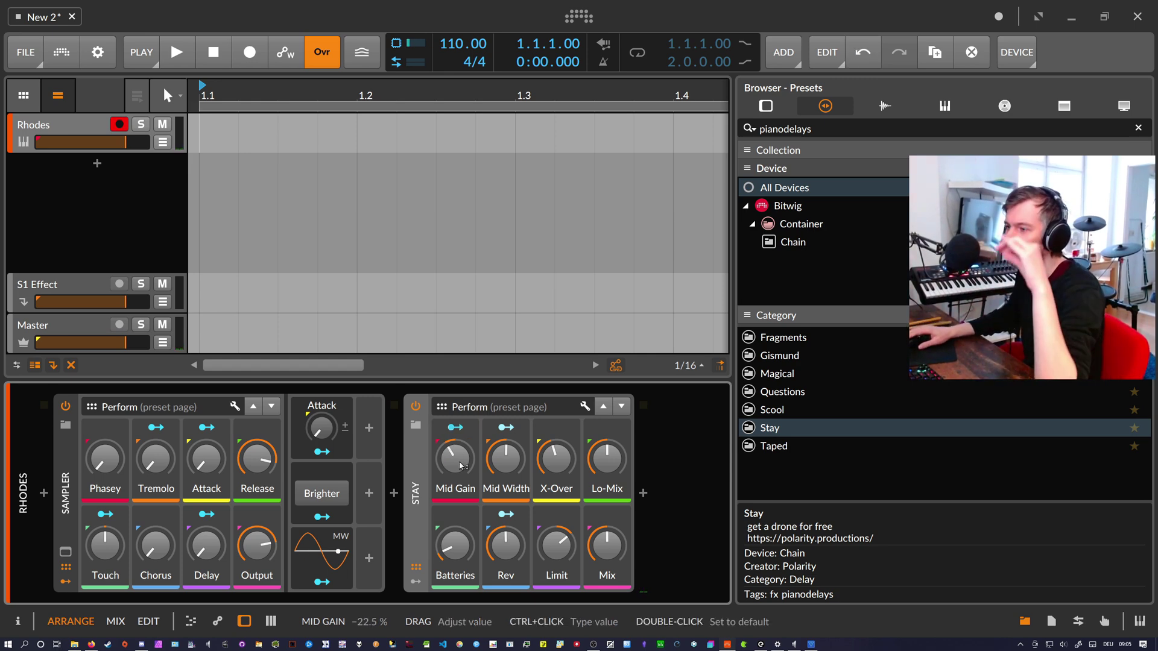
left_click_drag(513, 465, 457, 465)
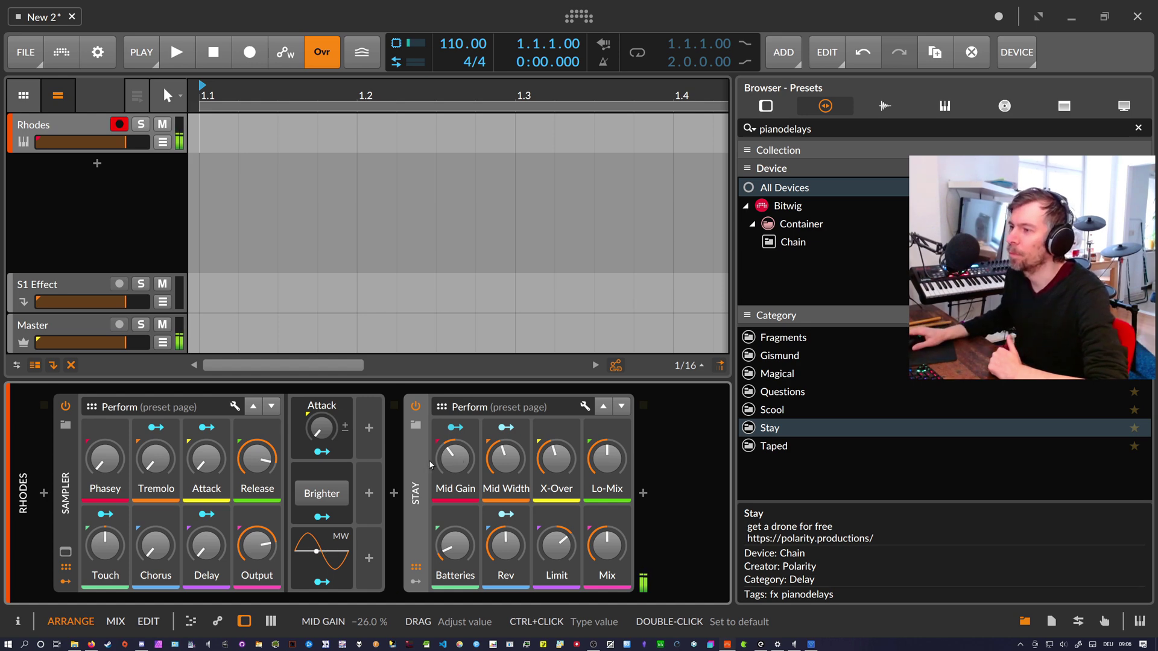
- Delete Stay and insert the Taped preset after the Sampler instead
key("Delete")
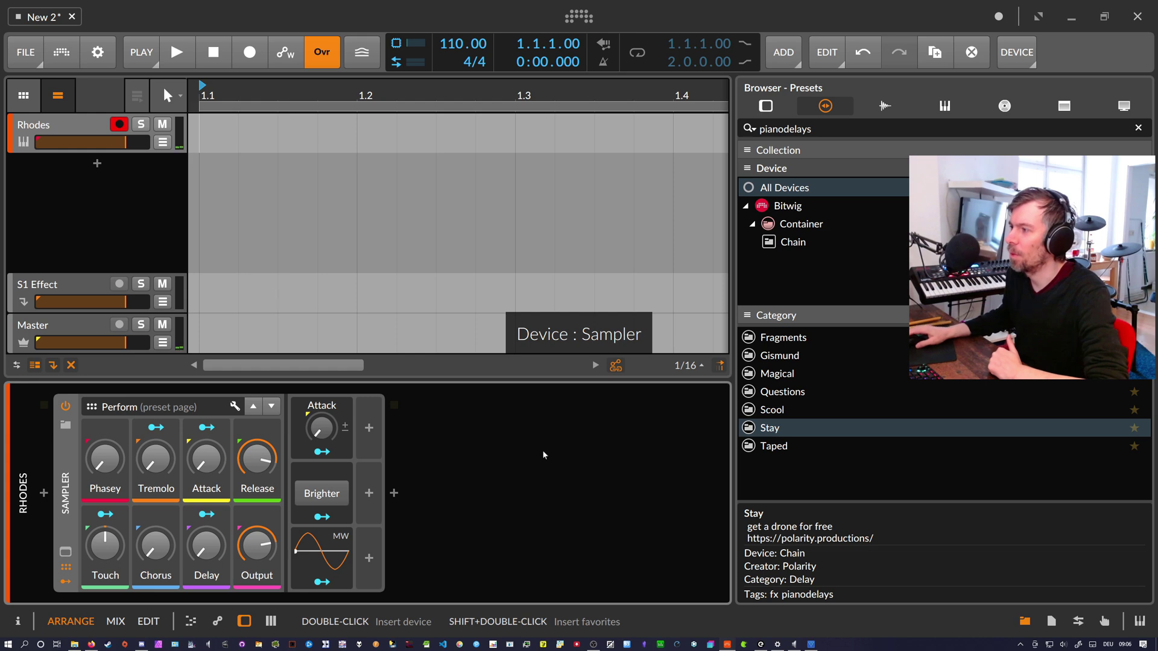
left_click_drag(761, 451, 422, 494)
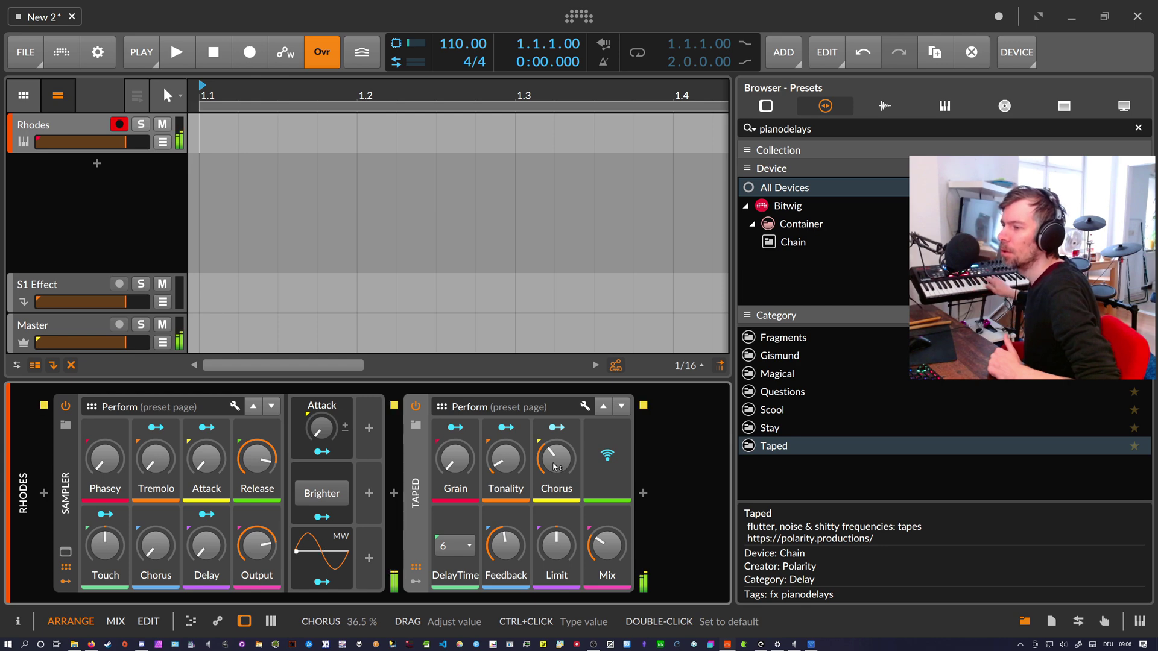
- Raise Taped's Mix to around the midpoint, increase its Limit input gain, and set its Grain to 8 %
left_click_drag(607, 547, 606, 522)
left_click_drag(554, 546, 554, 515)
left_click_drag(455, 459, 462, 471)
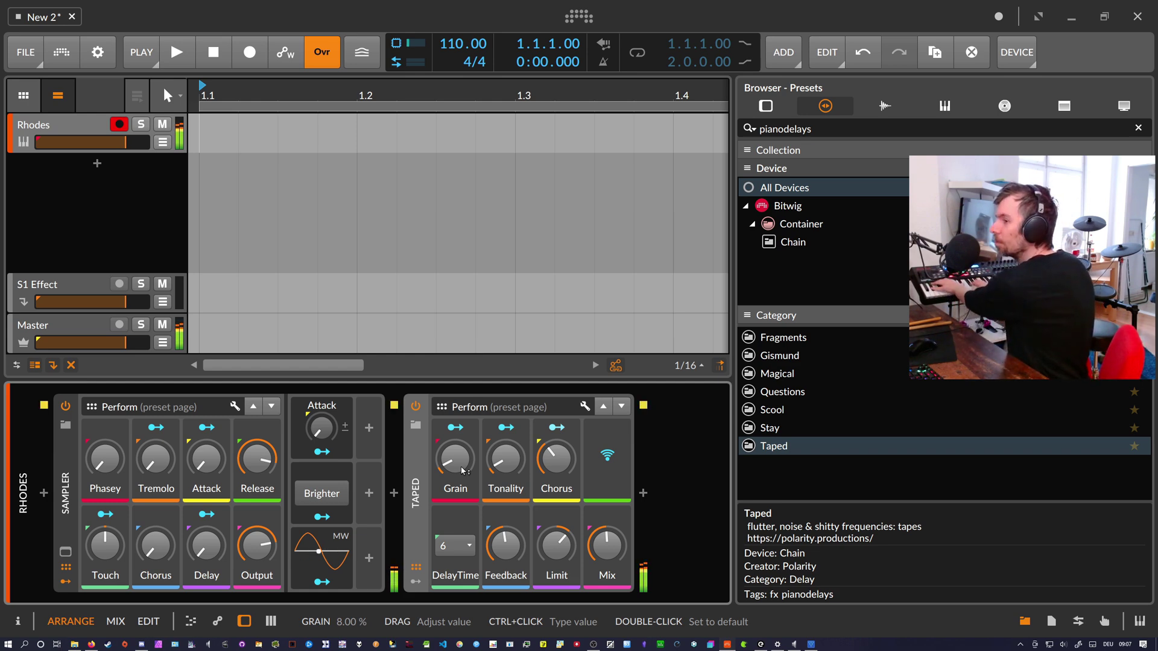
- Switch Taped off and back on to compare the sound with and without the effect
left_click(416, 408)
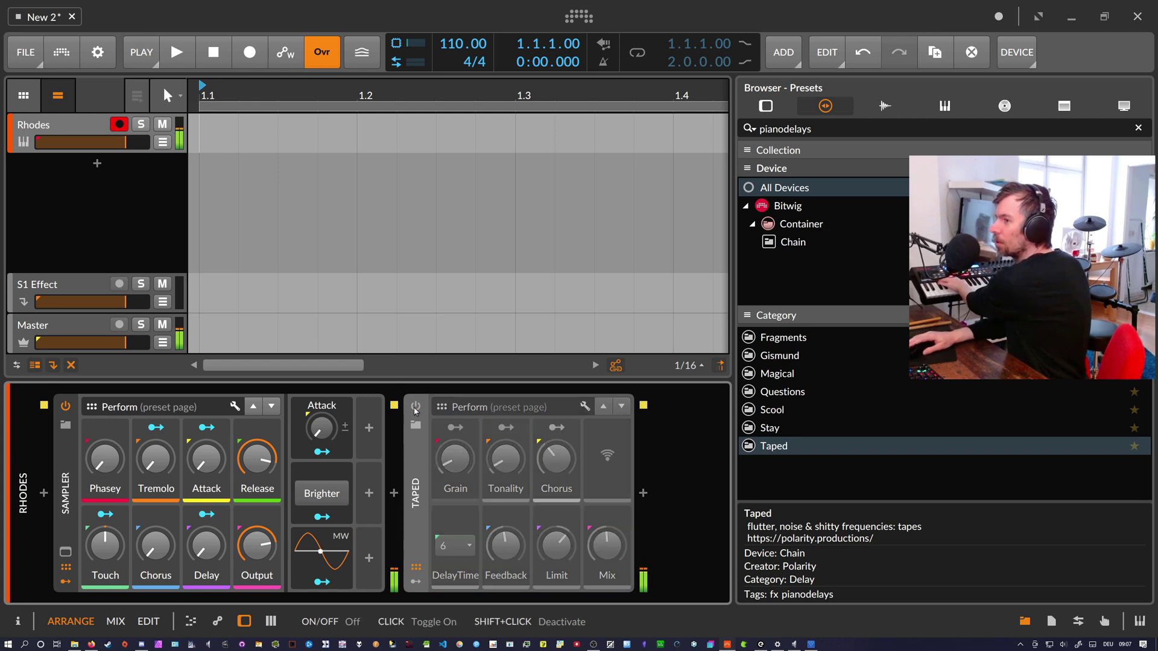
left_click(416, 408)
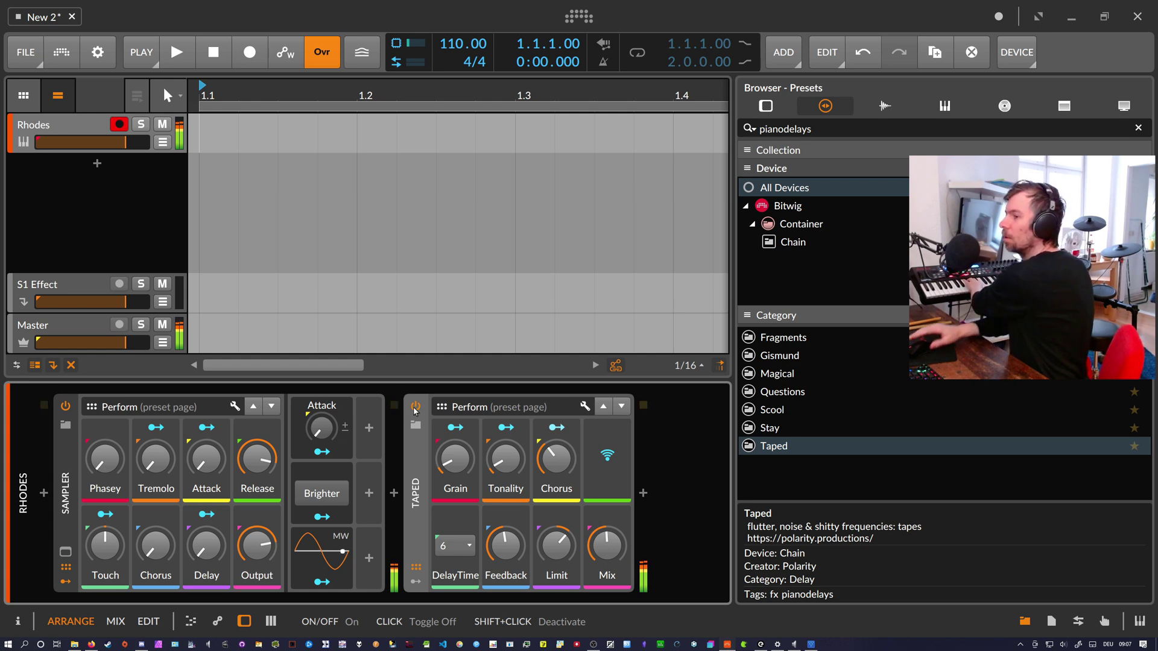
- Lower Taped's Limit input gain, raise its Chorus and Tonality, and set its Grain to 40.5 %
left_click_drag(558, 546, 558, 555)
left_click_drag(532, 461, 469, 461)
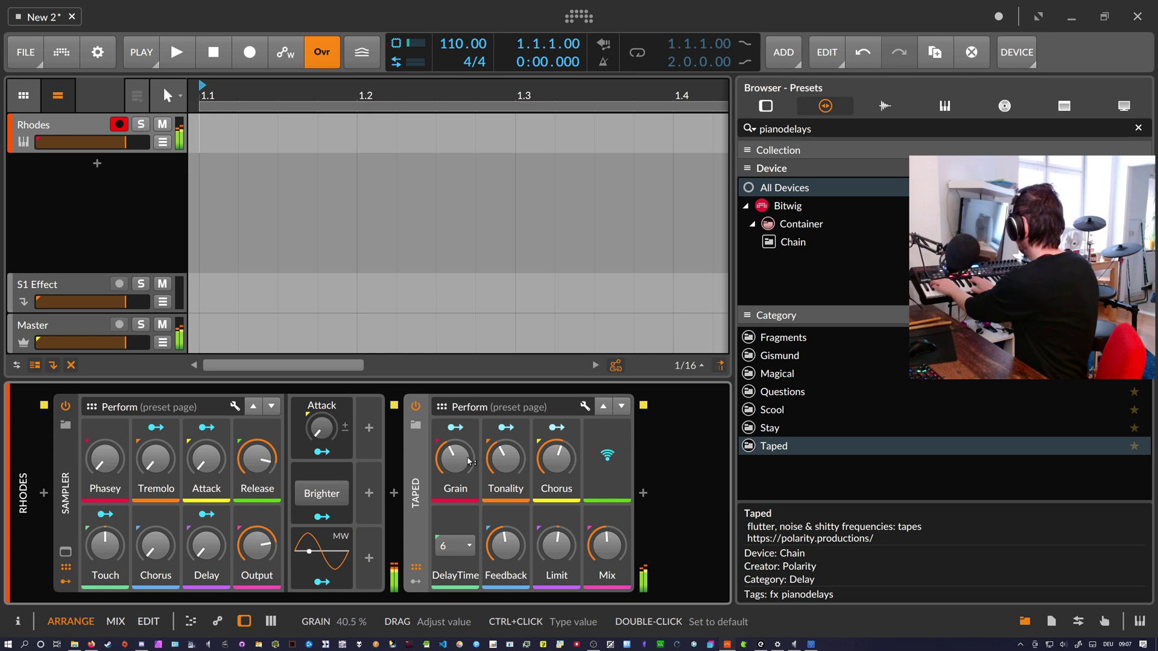
- Lower Taped's Mix, Grain and Feedback amounts, and look through its delay time choices, keeping 6 beats
left_click_drag(607, 546, 607, 564)
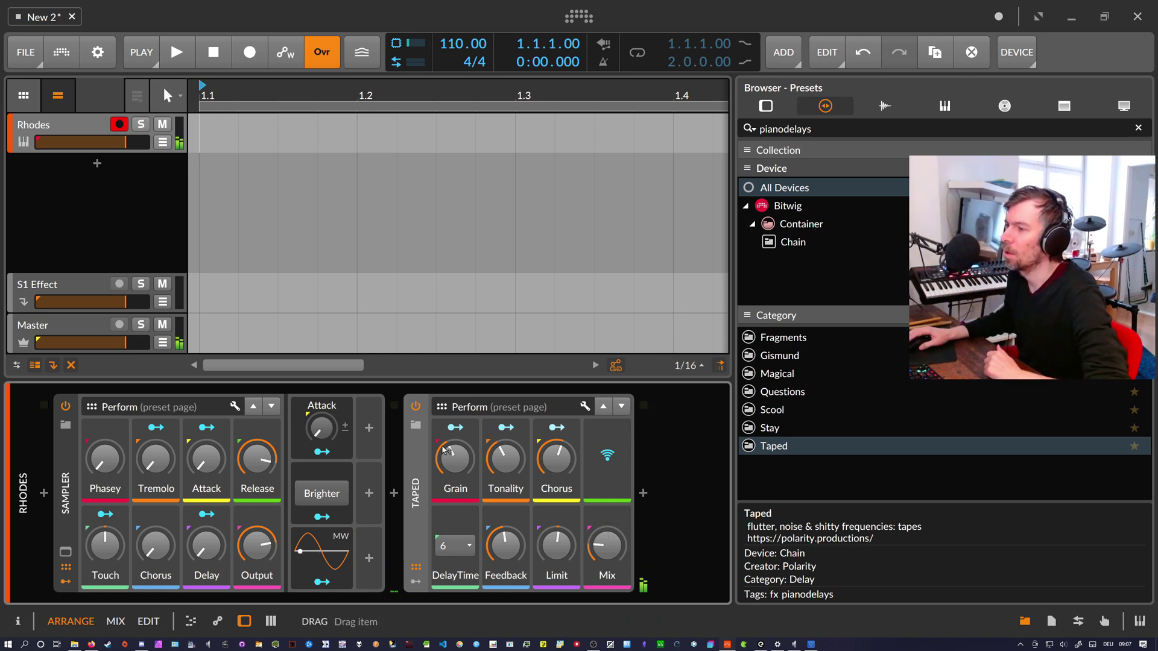
left_click_drag(458, 462, 457, 476)
left_click_drag(516, 545, 516, 585)
left_click(455, 546)
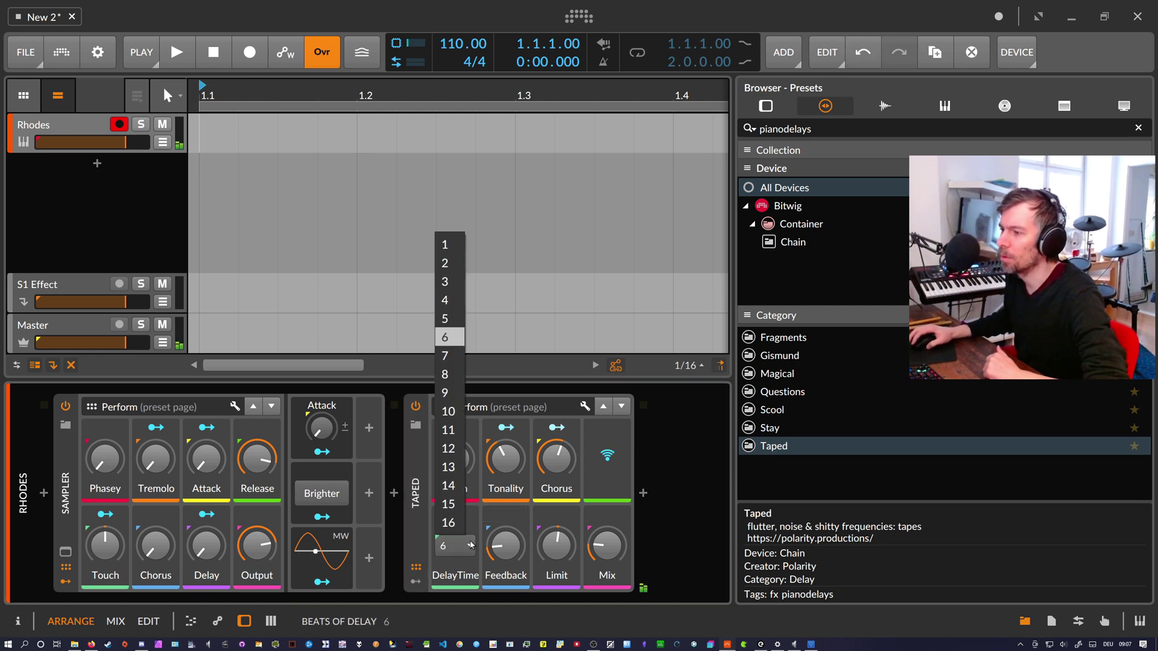
left_click(509, 538)
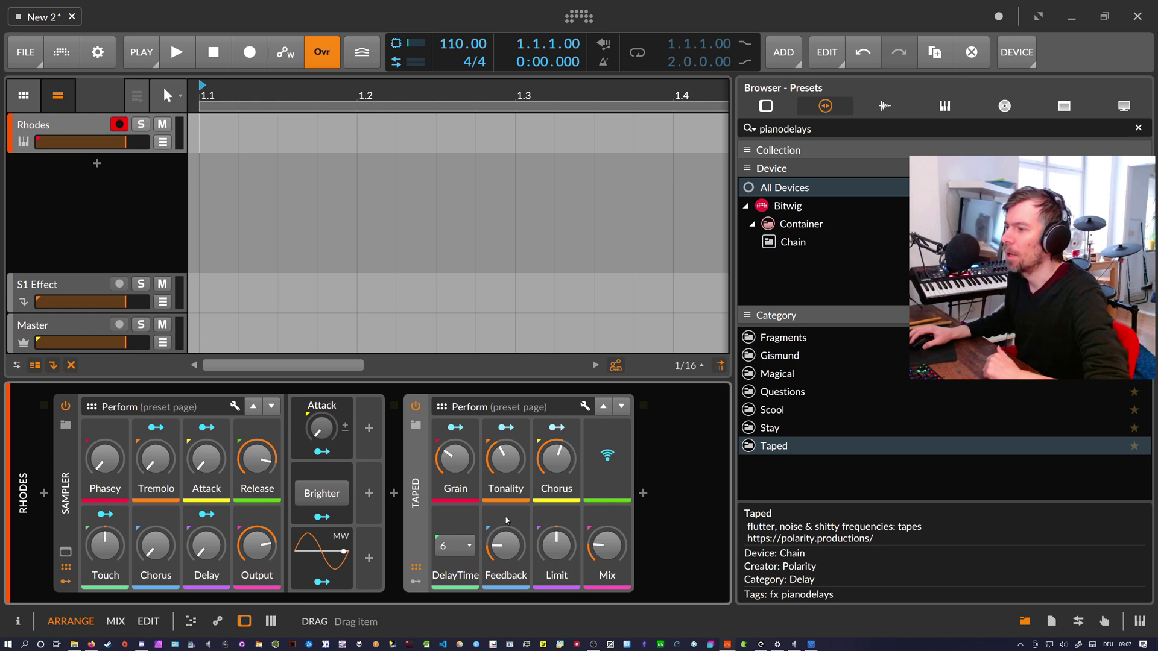
- Delete the Taped preset from the Rhodes track's device chain
key("Delete")
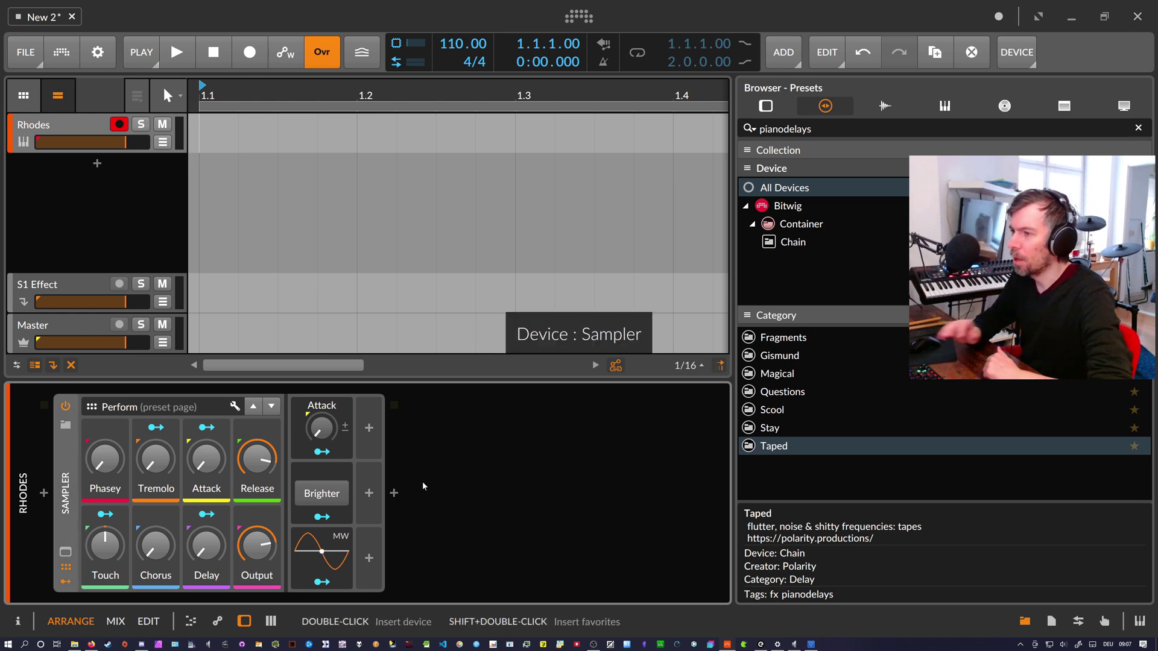